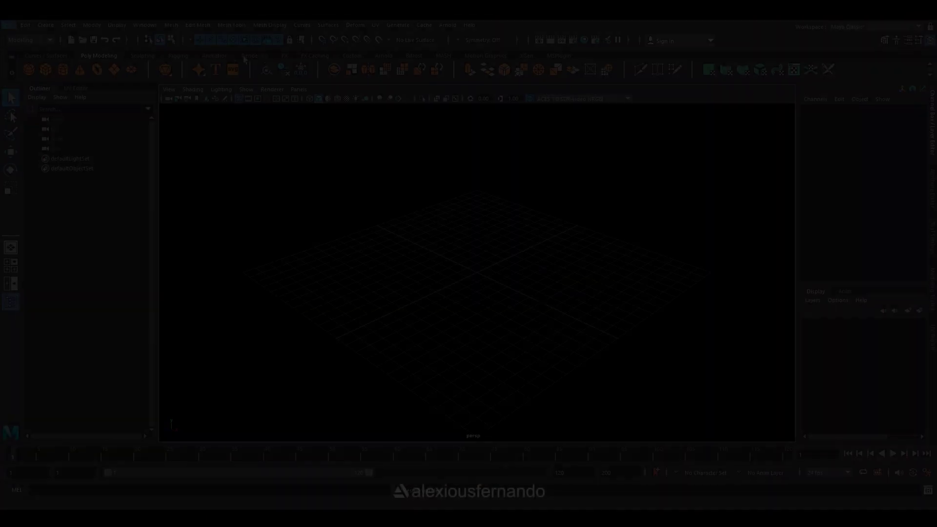
# Step: Create an Arnold area light at the origin and enlarge it uniformly to a scale of about 2.41
pyautogui.click(383, 56)
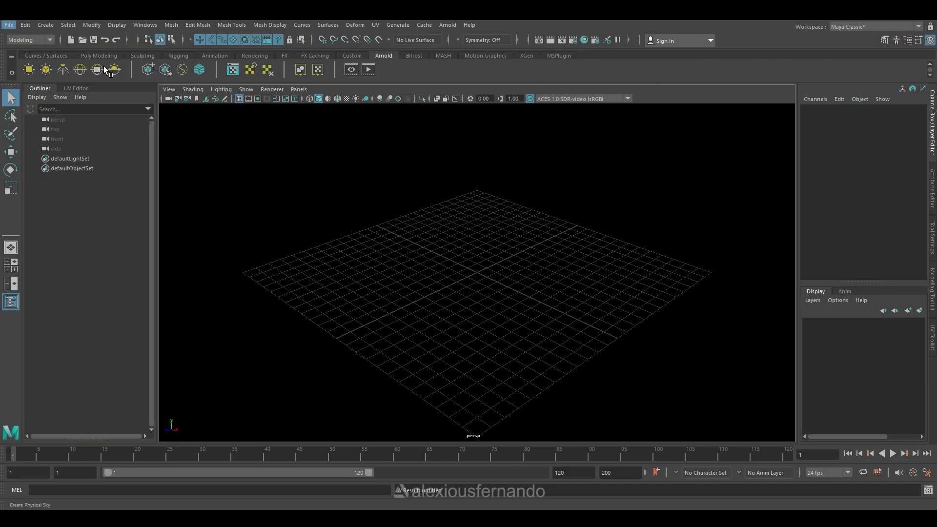
pyautogui.click(29, 70)
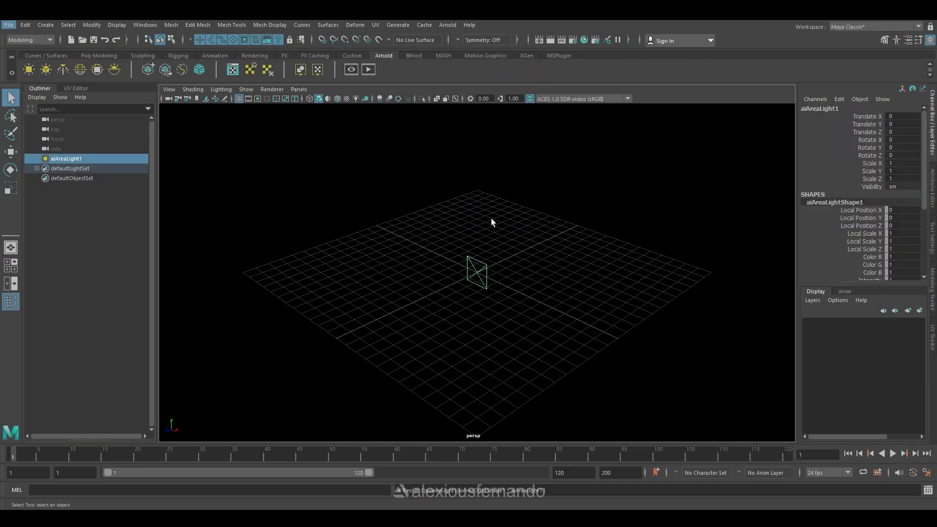
pyautogui.press('r')
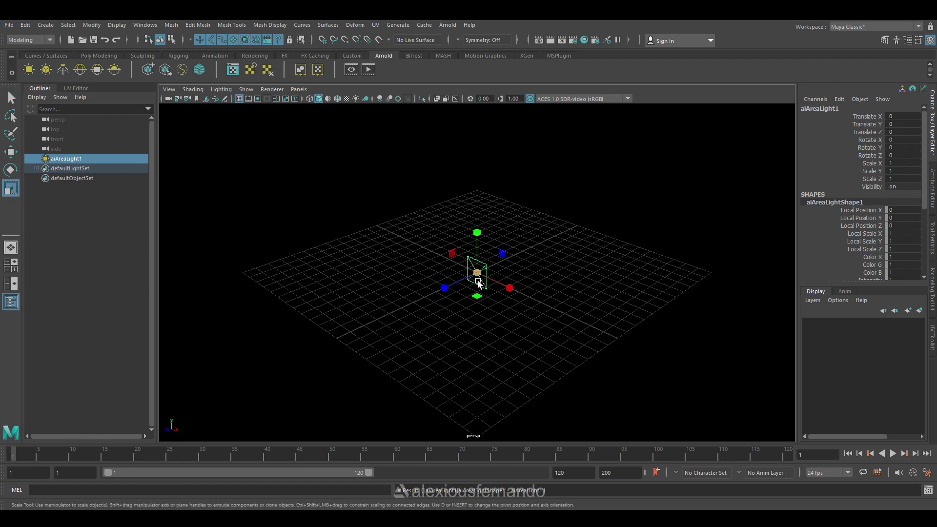
pyautogui.moveTo(477, 272); pyautogui.dragTo(508, 282)
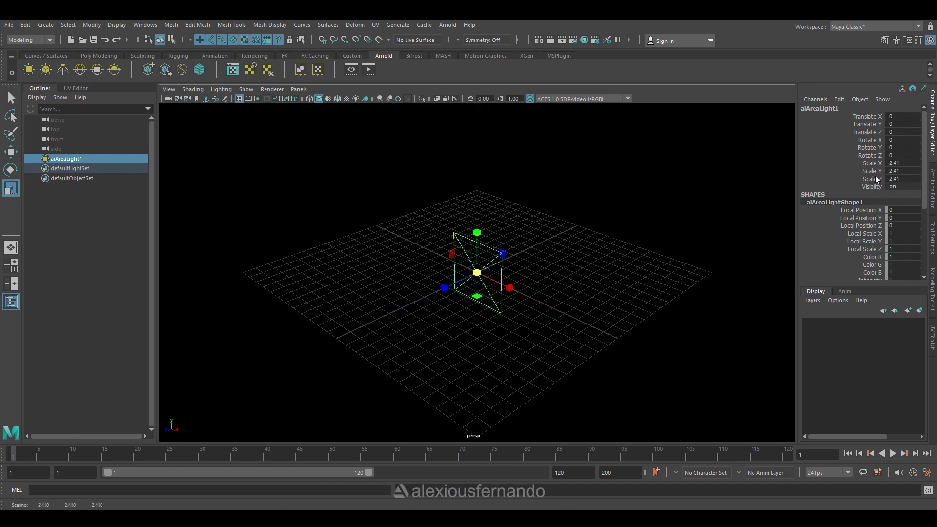
# Step: Set the area light's Scale X, Y and Z to 3
pyautogui.moveTo(895, 164); pyautogui.dragTo(898, 164)
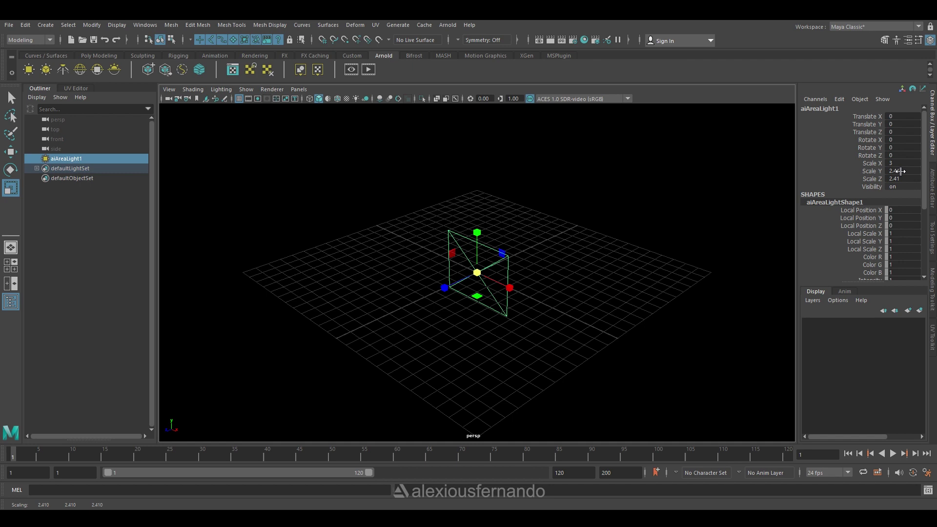
pyautogui.click(899, 170)
pyautogui.click(903, 178)
pyautogui.write('3')
pyautogui.press('Return')
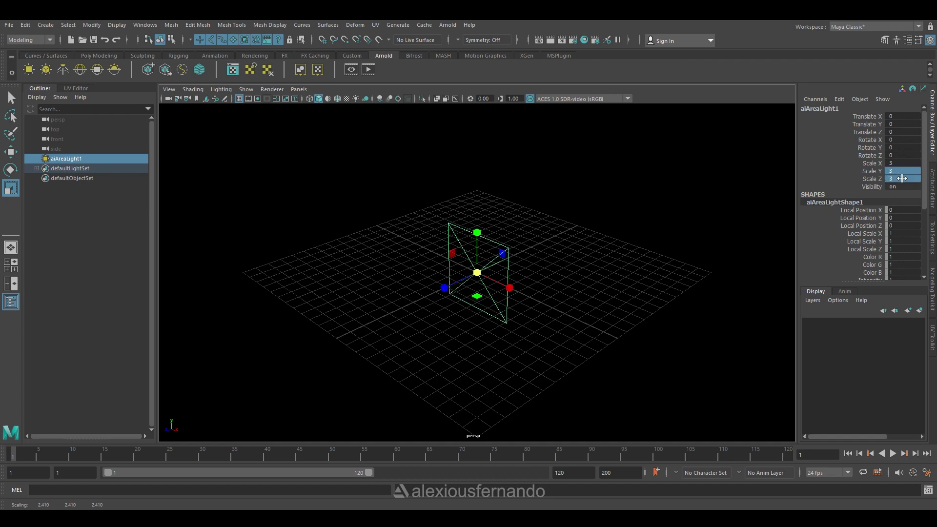
pyautogui.click(630, 223)
pyautogui.click(495, 245)
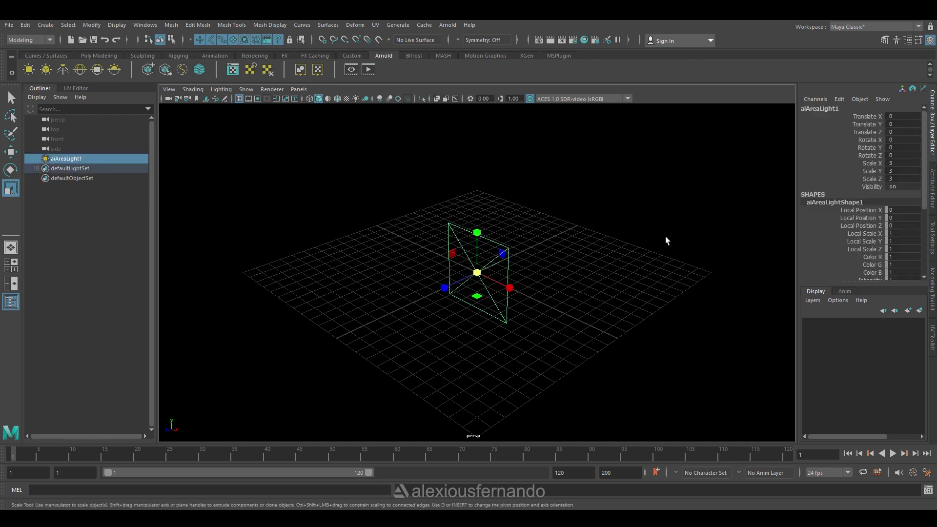
# Step: Change the area light's Light Shape to disk in its shape attributes
pyautogui.click(933, 191)
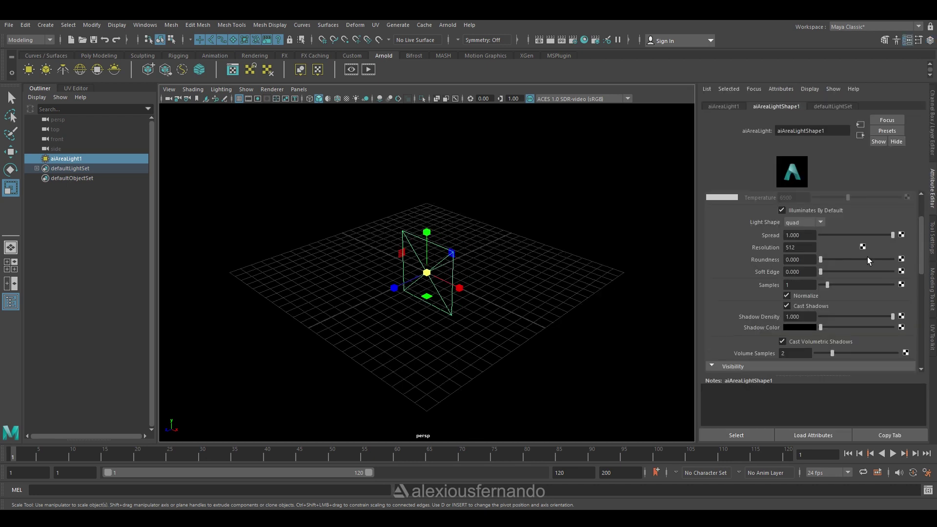
pyautogui.scroll(3, 868, 258)
pyautogui.click(804, 282)
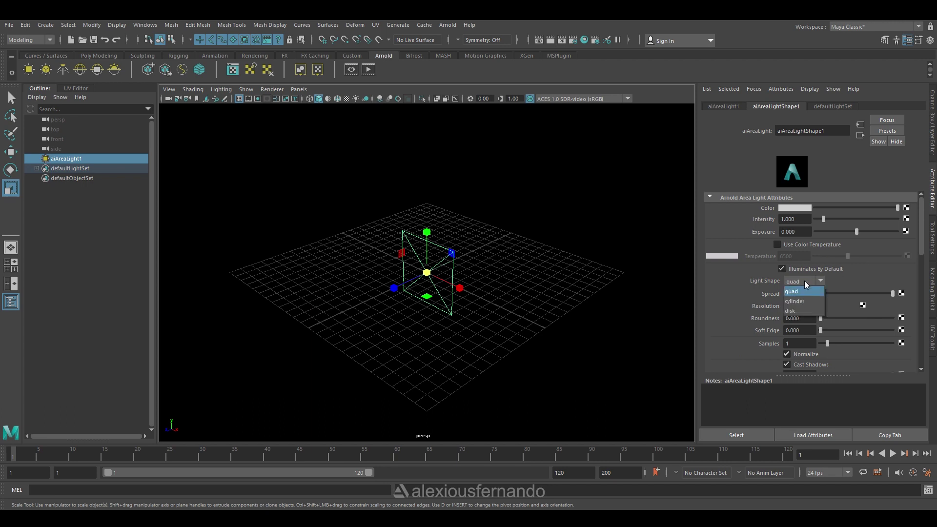
pyautogui.click(809, 309)
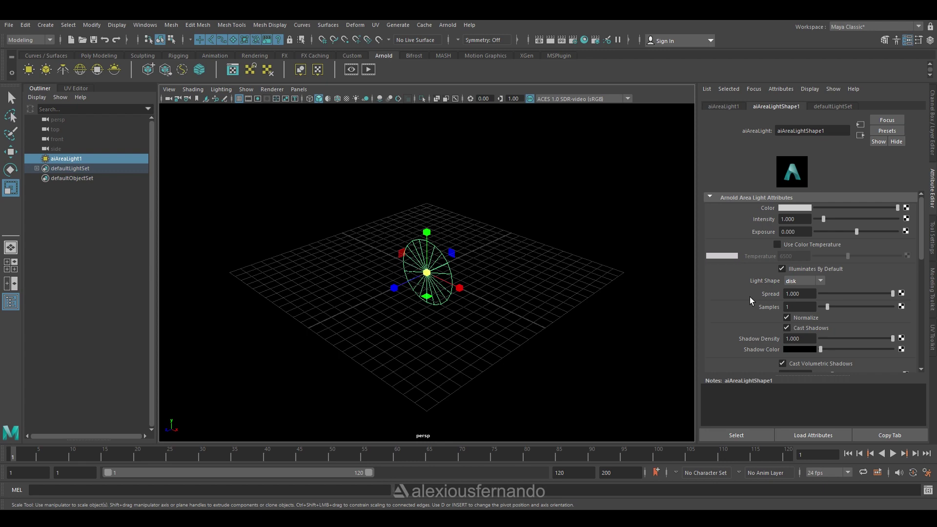
pyautogui.click(556, 221)
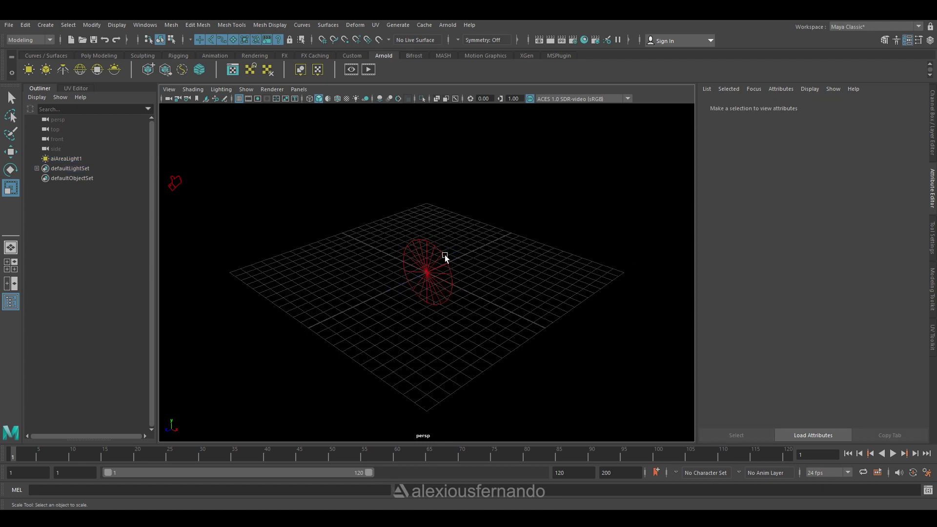
# Step: Rotate the disk light -90 degrees about X so that it faces the ground
pyautogui.click(445, 257)
pyautogui.keyDown('alt'); pyautogui.moveTo(550, 279); pyautogui.dragTo(508, 324); pyautogui.keyUp('alt')
pyautogui.press('e')
# Step: Raise the disk light above the grid to a Translate Y of 16
pyautogui.press('w')
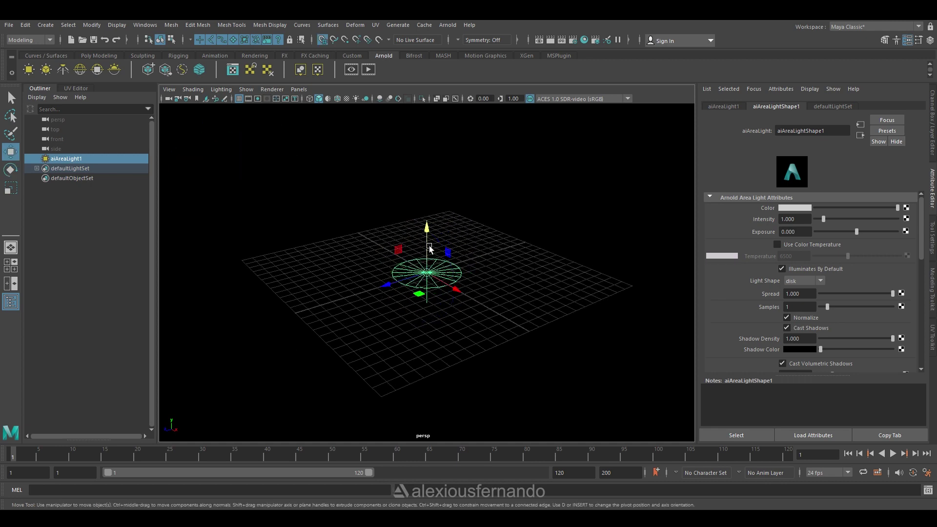
pyautogui.moveTo(426, 268); pyautogui.dragTo(427, 126)
pyautogui.scroll(-3, 437, 184)
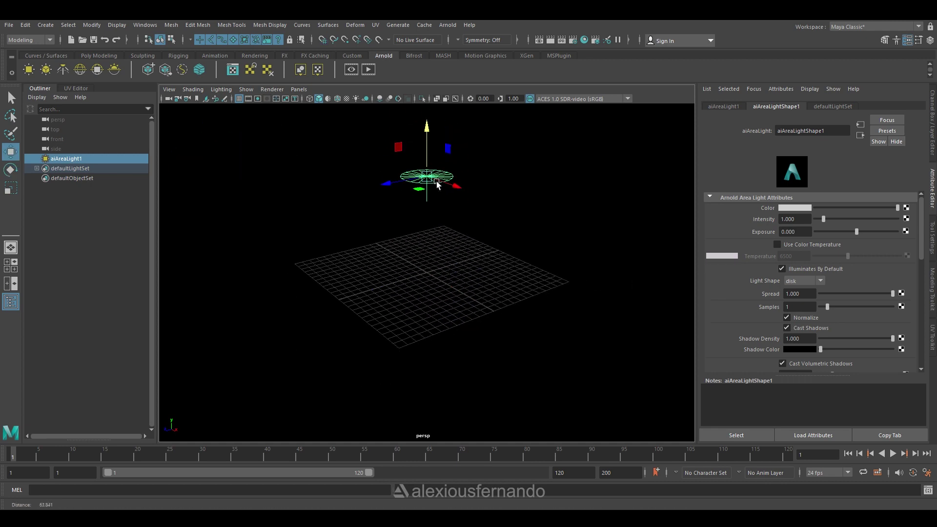
pyautogui.keyDown('alt'); pyautogui.moveTo(437, 184); pyautogui.dragTo(441, 195, button='middle'); pyautogui.keyUp('alt')
pyautogui.moveTo(429, 168); pyautogui.dragTo(430, 152)
pyautogui.scroll(2, 496, 248)
pyautogui.keyDown('alt'); pyautogui.moveTo(497, 248); pyautogui.dragTo(497, 265, button='middle'); pyautogui.keyUp('alt')
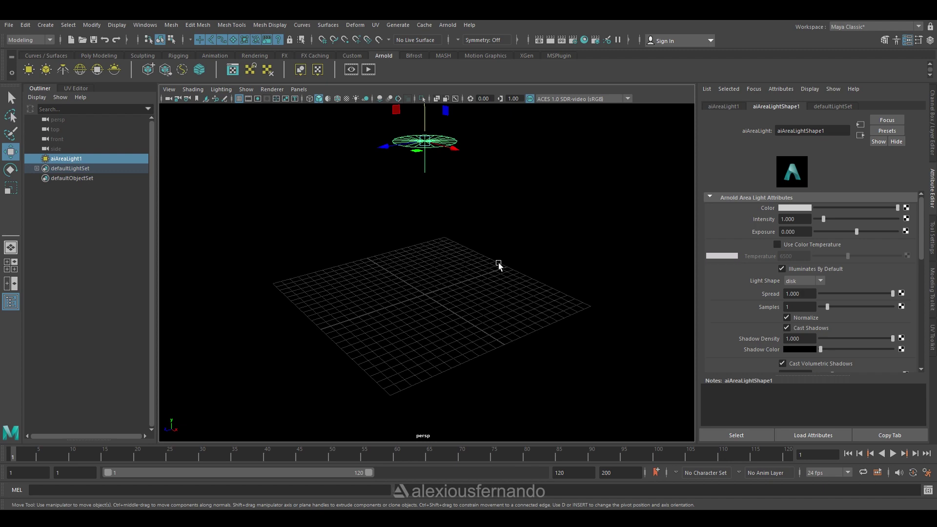
pyautogui.scroll(-1, 495, 268)
# Step: Create a polygon plane at the origin and scale it uniformly to about 35.7 as the ground
pyautogui.click(107, 56)
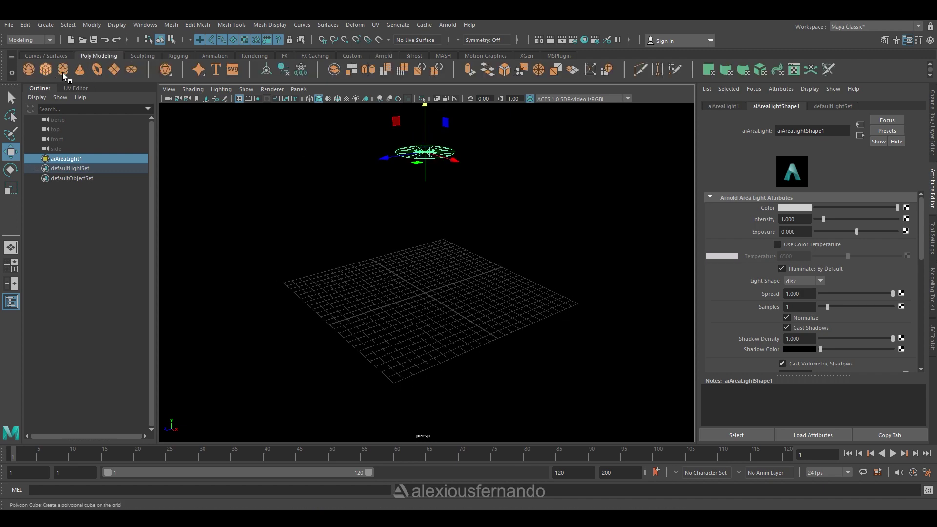
pyautogui.click(114, 70)
pyautogui.press('r')
pyautogui.moveTo(424, 295); pyautogui.dragTo(641, 364)
# Step: Set the ground plane's Subdivisions Width and Subdivisions Height to 1
pyautogui.click(932, 143)
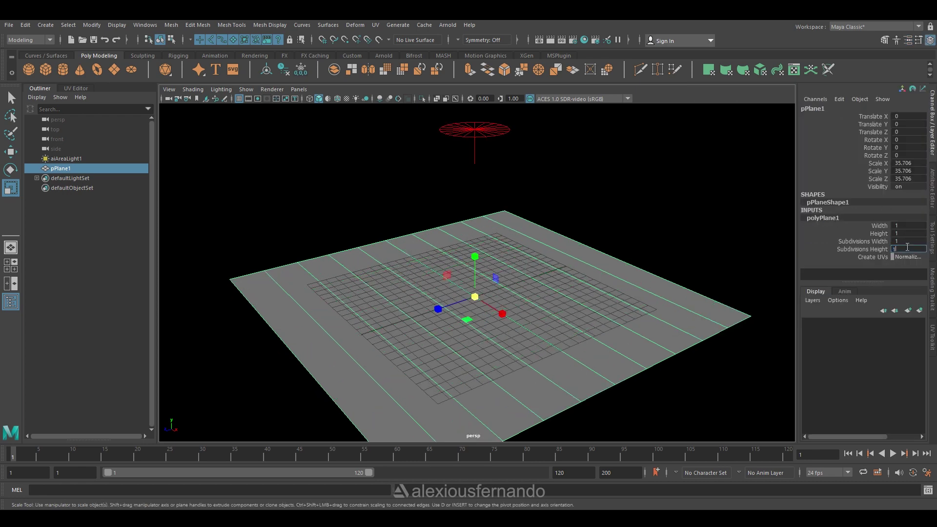
pyautogui.click(634, 193)
pyautogui.keyDown('alt'); pyautogui.moveTo(631, 192); pyautogui.dragTo(575, 253); pyautogui.keyUp('alt')
pyautogui.click(577, 245)
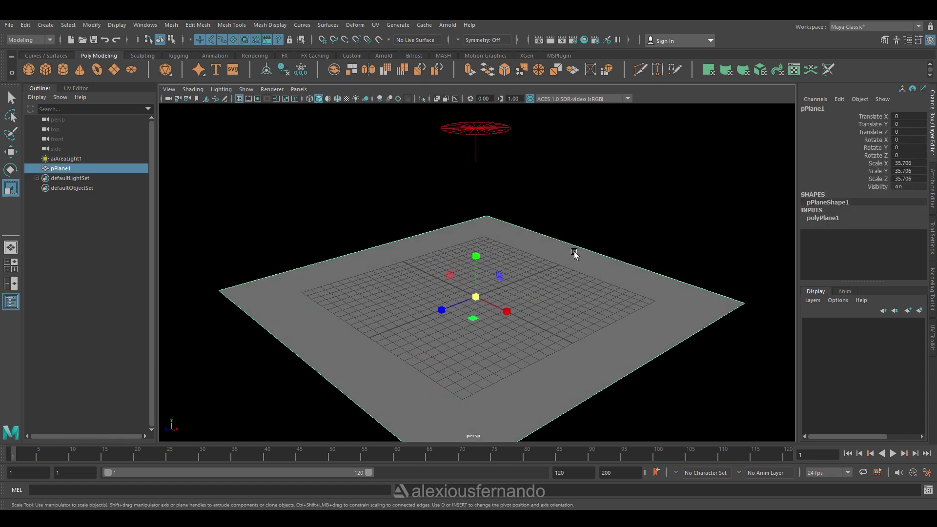
# Step: Select the disk light and start a live render of the scene in Arnold RenderView
pyautogui.click(495, 135)
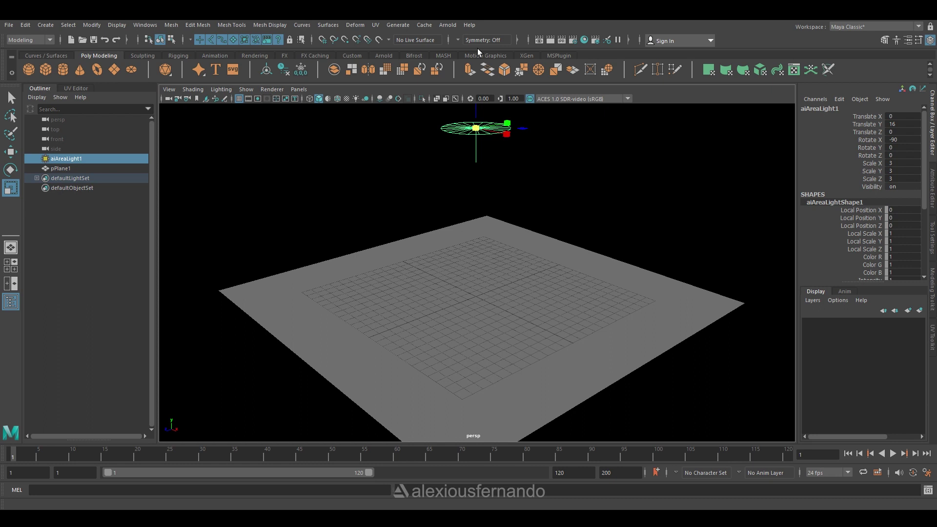
pyautogui.click(376, 55)
pyautogui.click(369, 70)
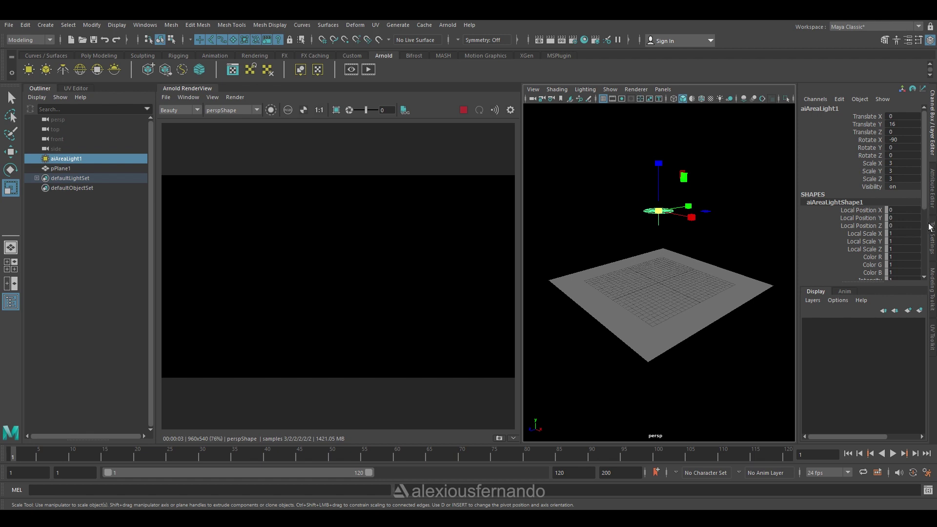
# Step: Set the disk light's Intensity to 100 and its Exposure to 10
pyautogui.click(933, 245)
pyautogui.click(933, 203)
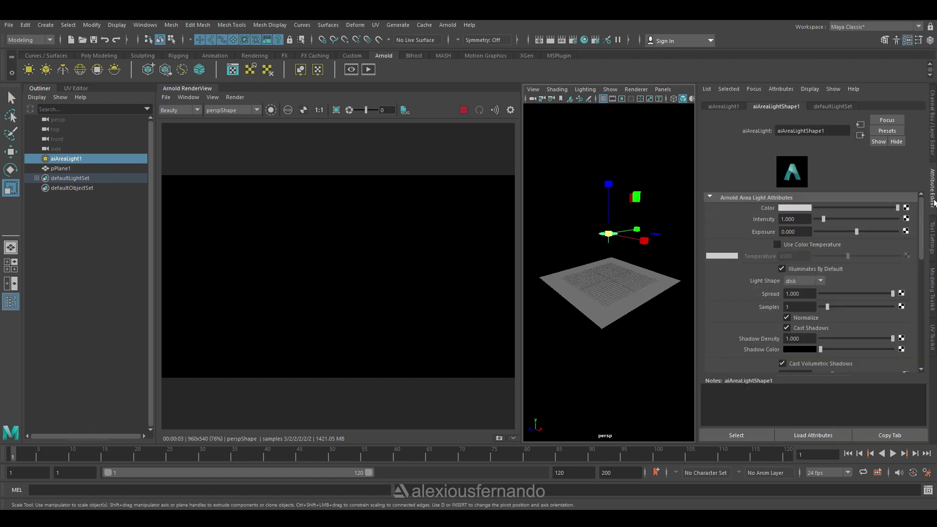
pyautogui.moveTo(801, 222); pyautogui.dragTo(758, 222)
pyautogui.write('100')
pyautogui.press('Tab')
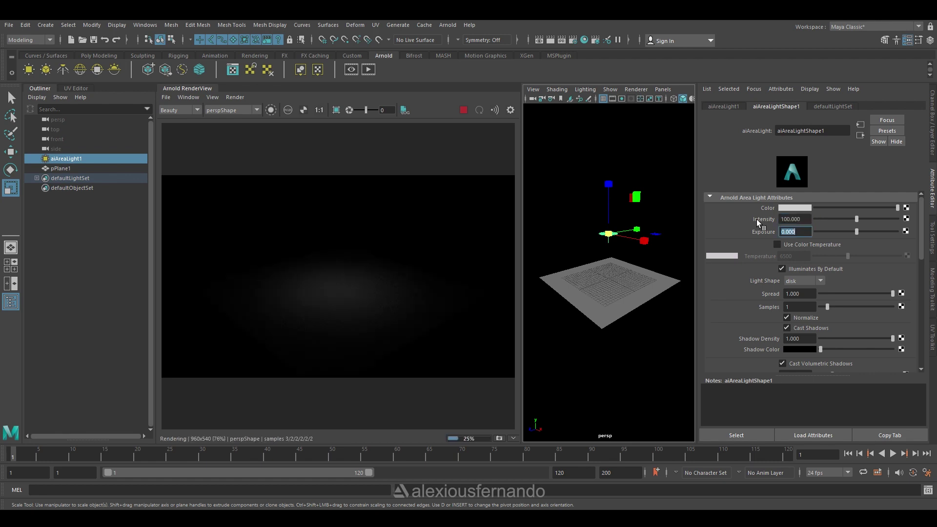
pyautogui.write('10')
pyautogui.press('Return')
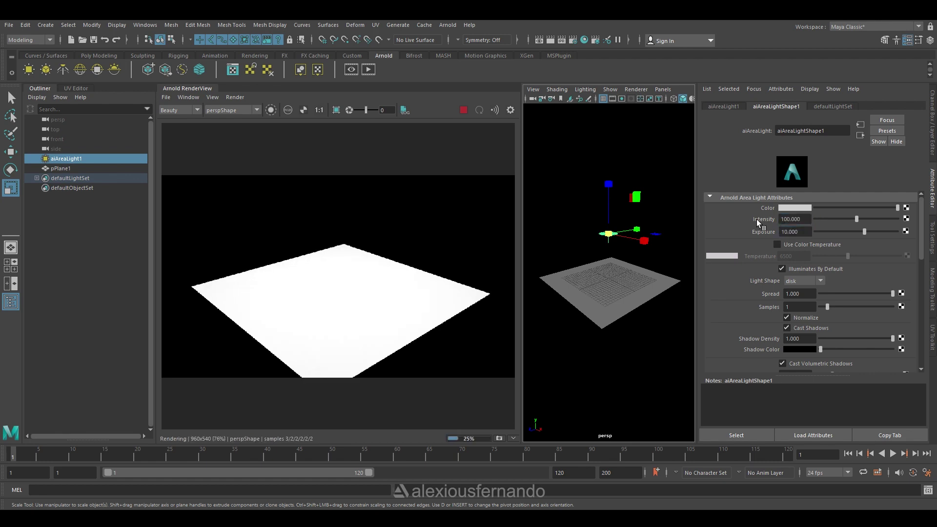
# Step: Set the disk light's Exposure to 5 and its Spread to 0.2
pyautogui.moveTo(804, 232); pyautogui.dragTo(760, 233)
pyautogui.write('5')
pyautogui.press('Return')
pyautogui.moveTo(807, 294); pyautogui.dragTo(728, 292)
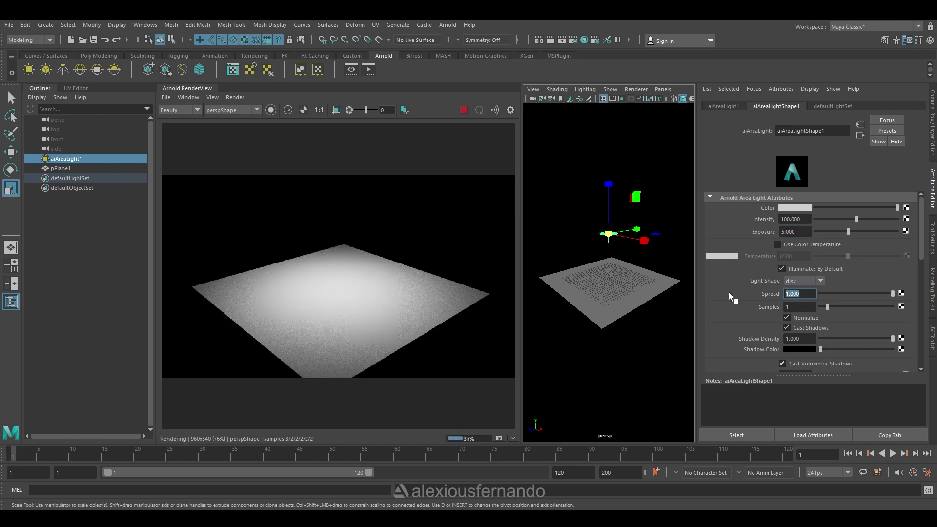
pyautogui.write('.2')
pyautogui.press('Return')
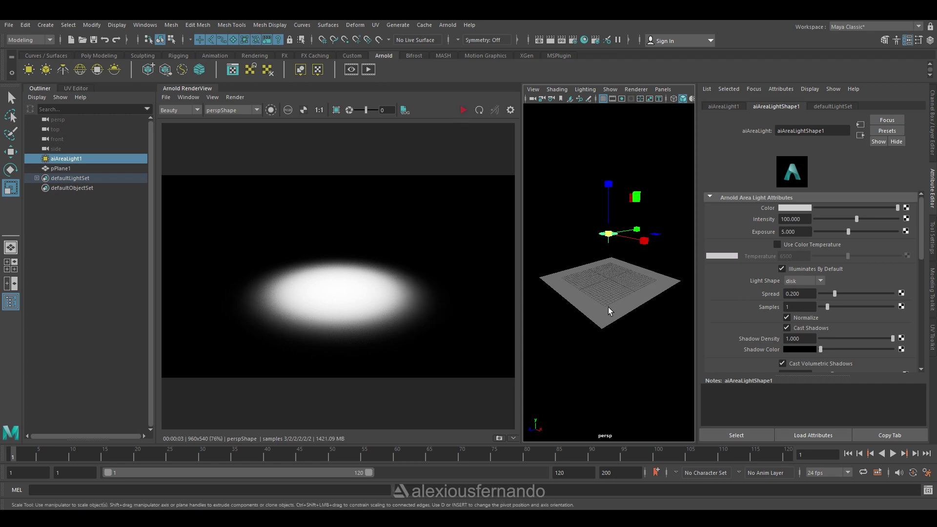
# Step: Set the ground plane's Scale X, Y and Z to 40
pyautogui.click(609, 311)
pyautogui.hotkey('ctrl', 'a')
pyautogui.click(908, 163)
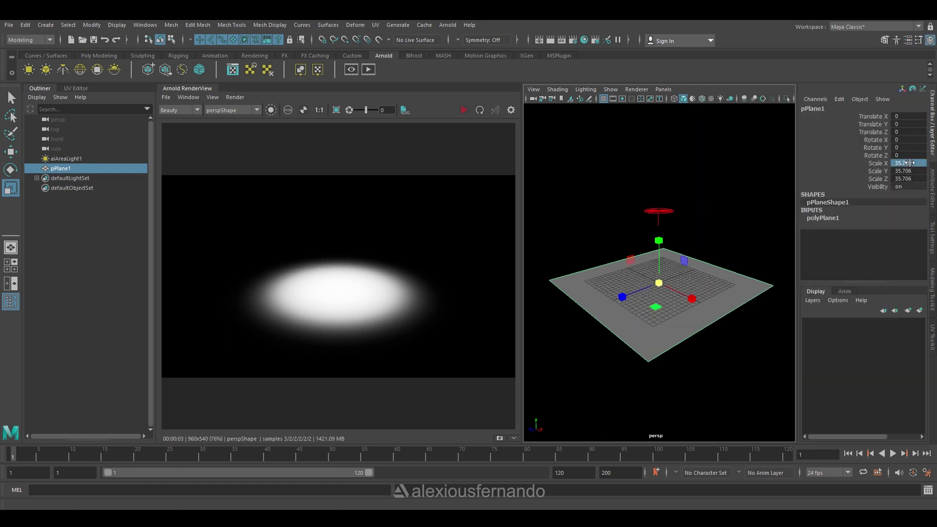
pyautogui.write('36')
pyautogui.press('Return')
pyautogui.moveTo(908, 163); pyautogui.dragTo(909, 179)
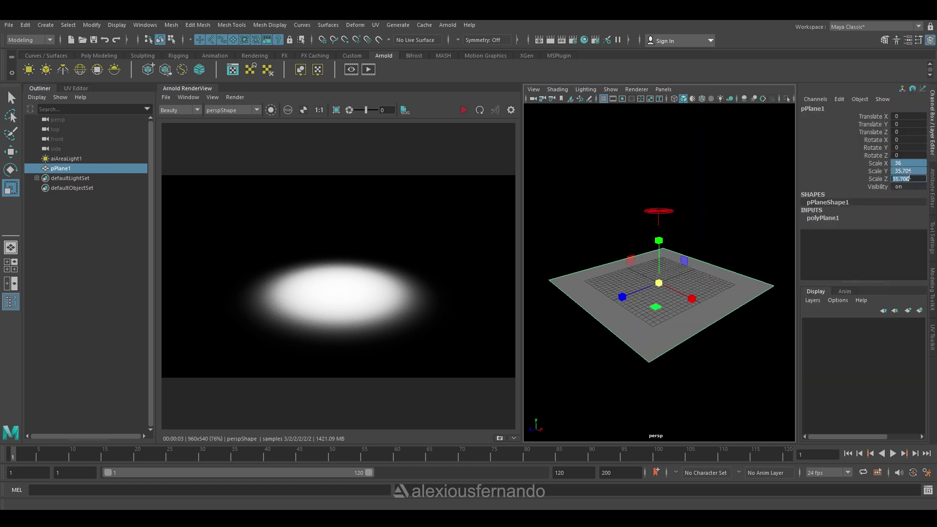
pyautogui.write('40')
pyautogui.press('Return')
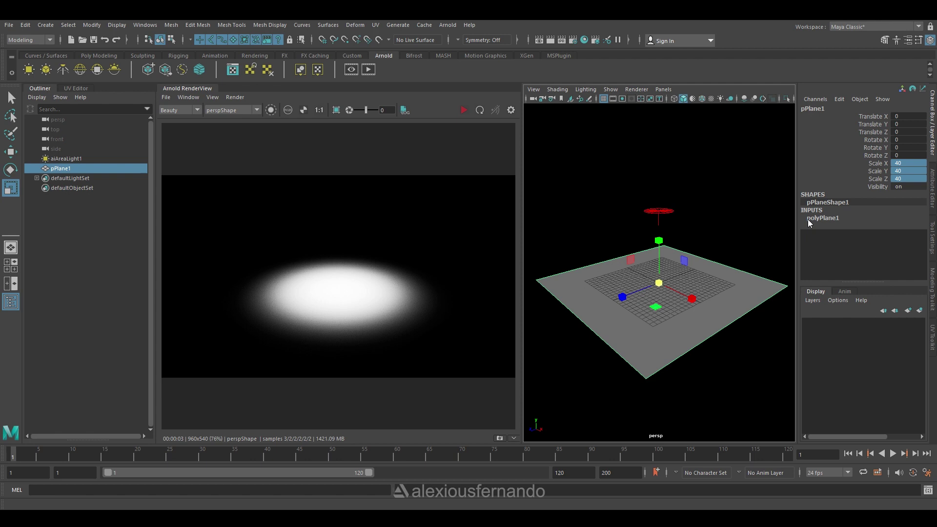
pyautogui.click(716, 194)
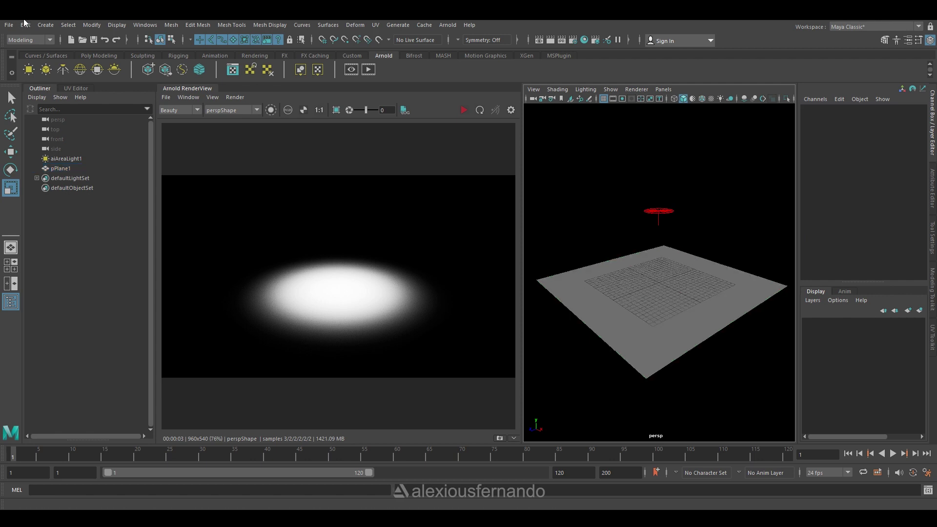
# Step: Create a camera, look through it, and frame the disk light and ground plane in its view
pyautogui.click(45, 24)
pyautogui.click(210, 93)
pyautogui.click(707, 254)
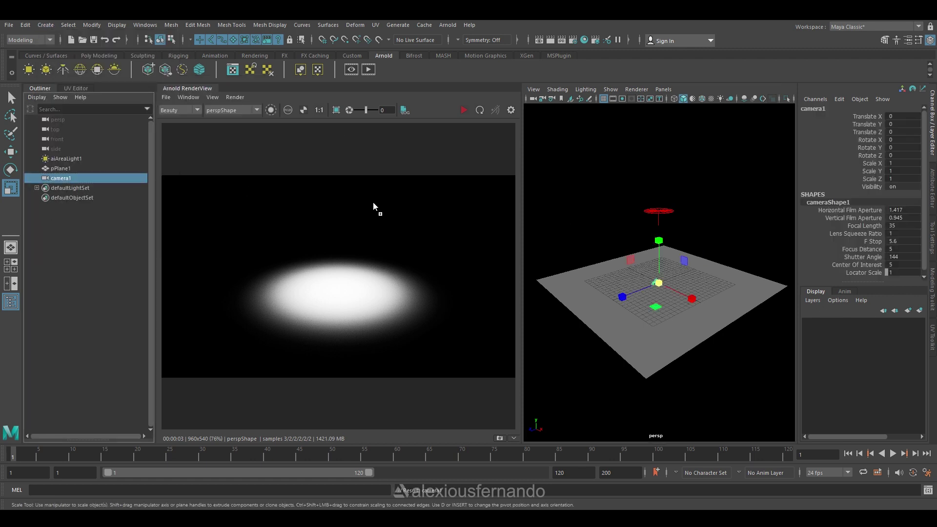
pyautogui.moveTo(700, 243); pyautogui.dragTo(700, 242, button='middle')
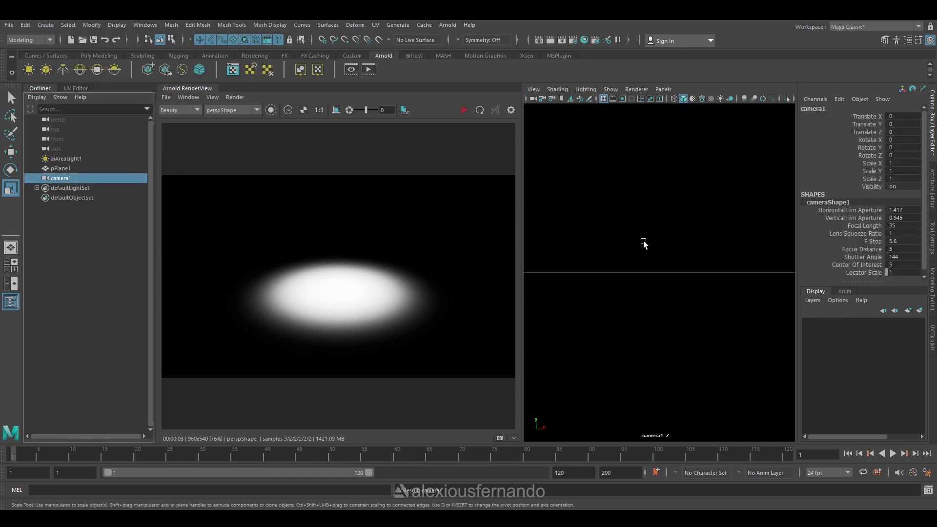
pyautogui.press('a')
pyautogui.scroll(3, 740, 373)
pyautogui.click(608, 153)
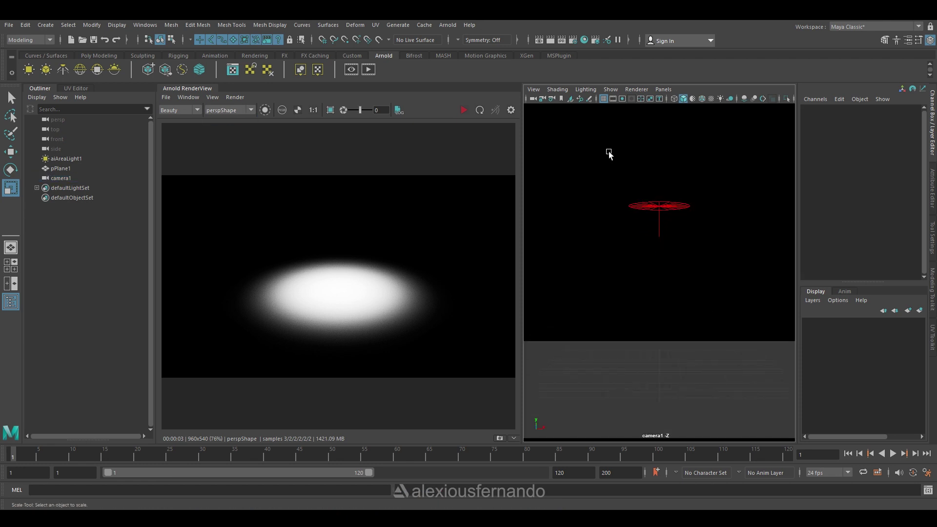
# Step: Switch the Arnold RenderView camera to cameraShape1 and render the scene from it
pyautogui.click(227, 111)
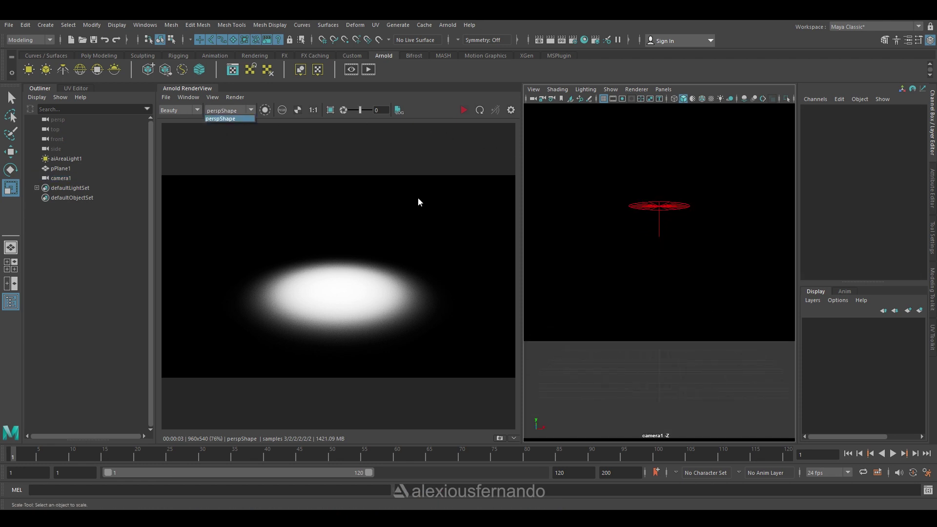
pyautogui.click(487, 149)
pyautogui.click(461, 113)
pyautogui.click(462, 114)
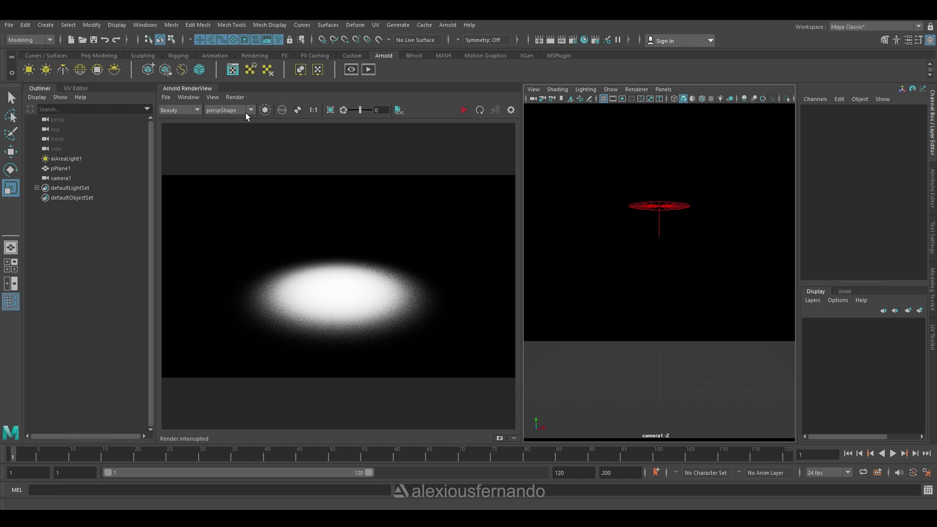
pyautogui.click(246, 113)
pyautogui.click(227, 126)
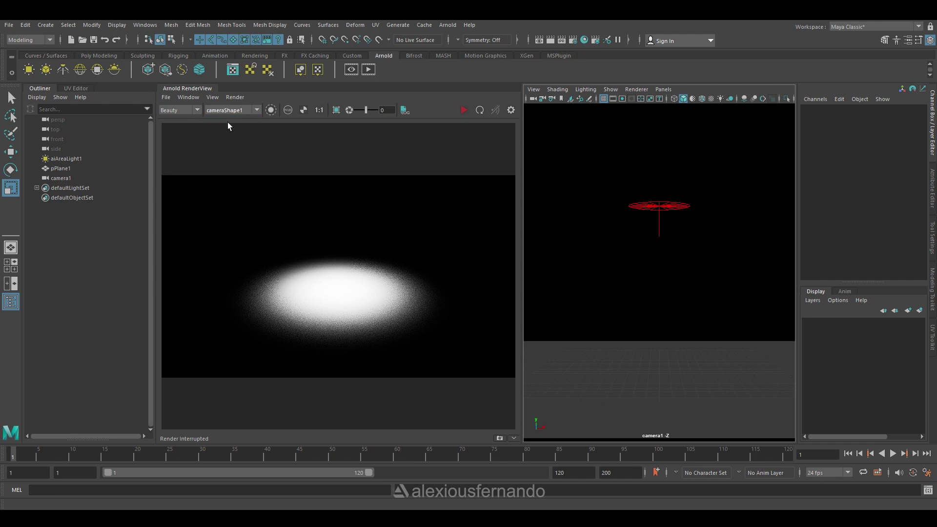
pyautogui.click(463, 112)
pyautogui.click(464, 111)
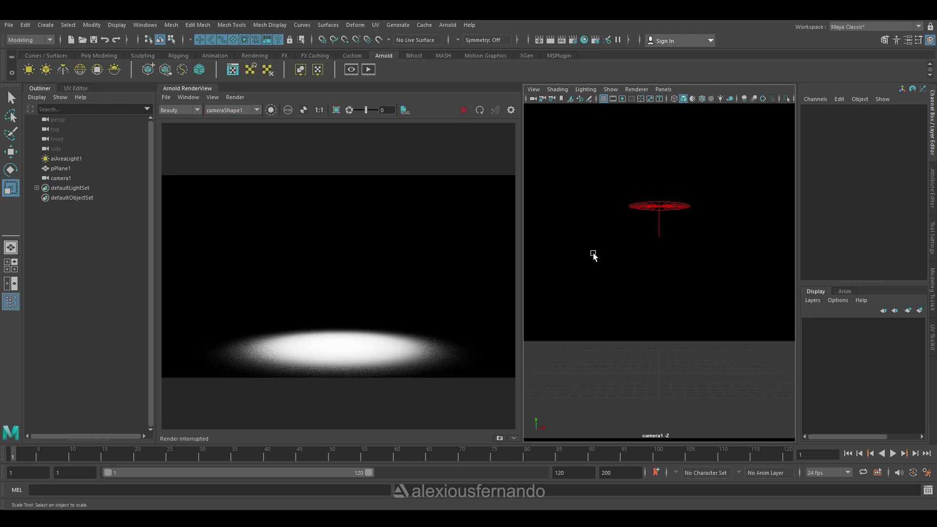
# Step: Set camera1's Translate Z to 50 and its Translate Y to 8
pyautogui.click(66, 180)
pyautogui.doubleClick(62, 179)
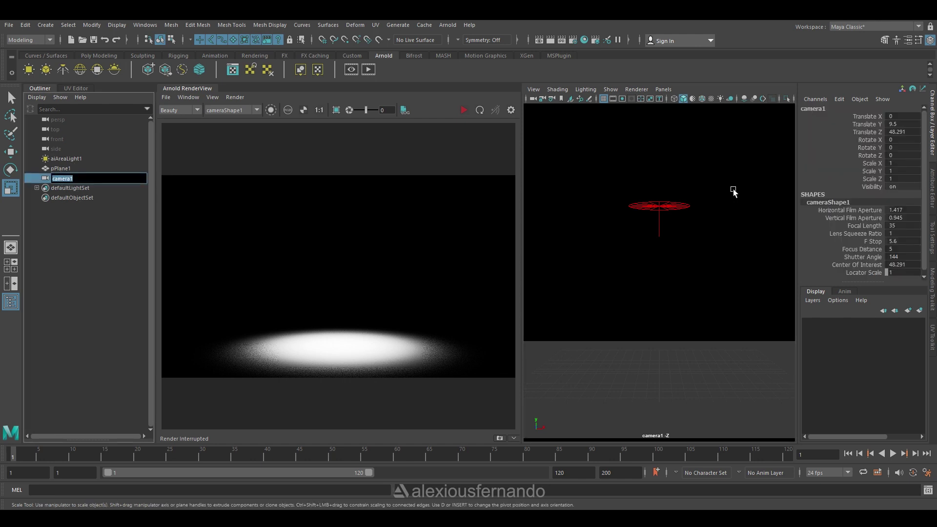
pyautogui.click(870, 125)
pyautogui.click(907, 124)
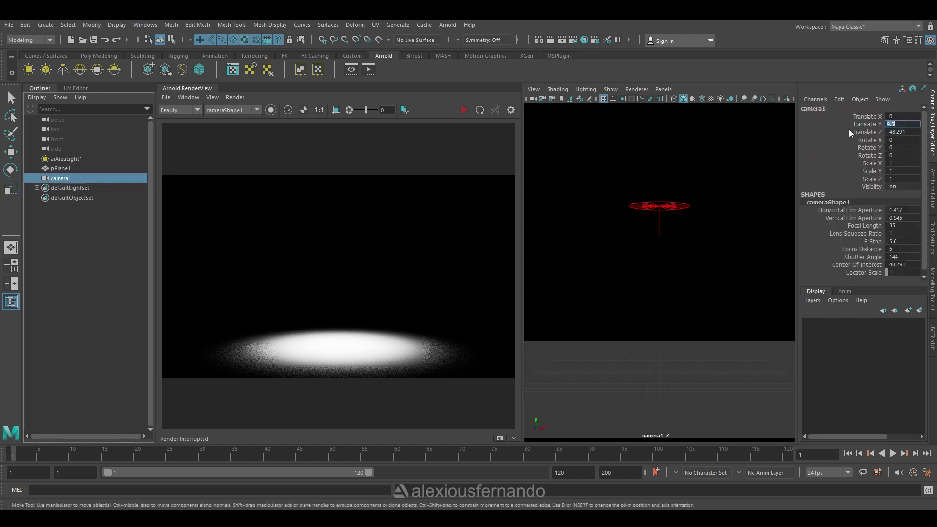
pyautogui.click(859, 126)
pyautogui.moveTo(697, 168); pyautogui.dragTo(788, 168, button='middle')
pyautogui.click(899, 132)
pyautogui.write('50')
pyautogui.press('Return')
pyautogui.click(899, 124)
pyautogui.write('8')
pyautogui.press('Return')
pyautogui.press('r')
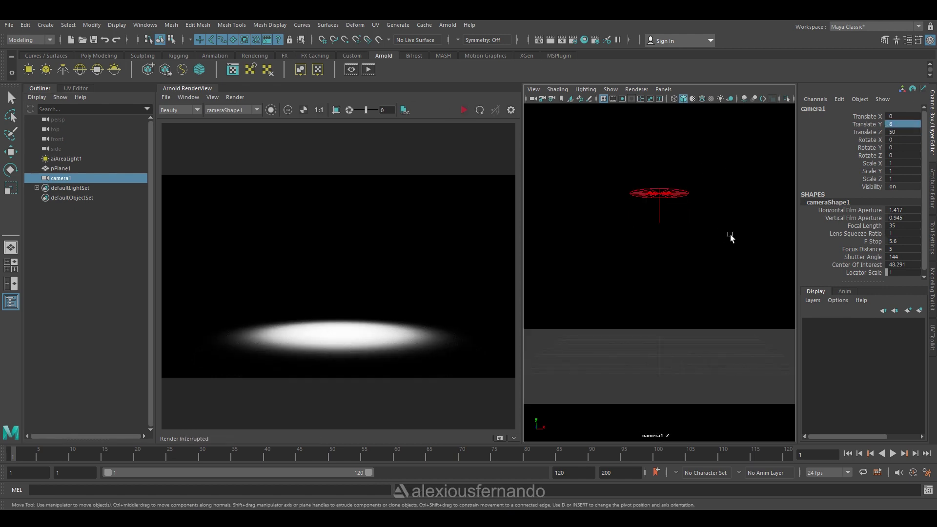
# Step: Adjust the camera view to look down more on the ground plane and select the disk light for moving
pyautogui.click(728, 237)
pyautogui.click(695, 197)
pyautogui.press('w')
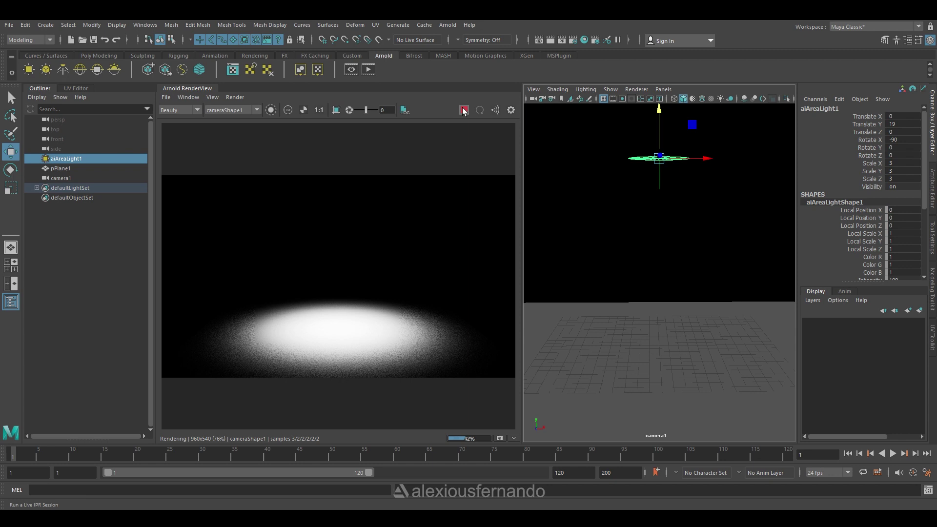
# Step: Create an aiAtmosphereVolume as the Arnold environment's Atmosphere in the render settings and show its attributes
pyautogui.click(574, 40)
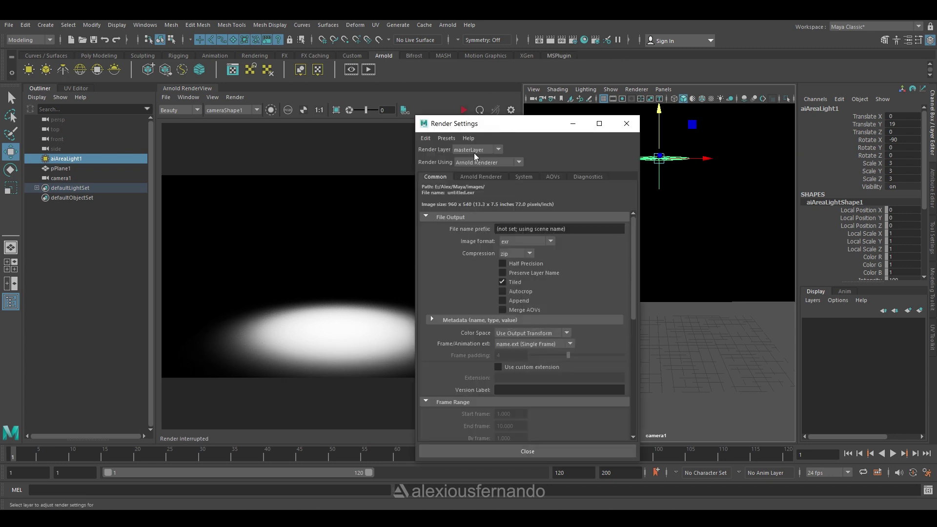
pyautogui.moveTo(494, 126); pyautogui.dragTo(450, 96)
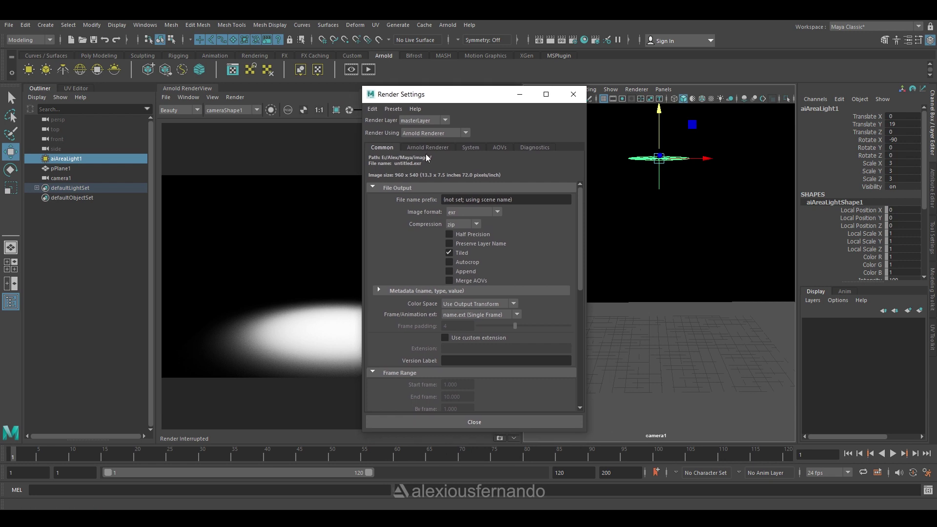
pyautogui.click(427, 148)
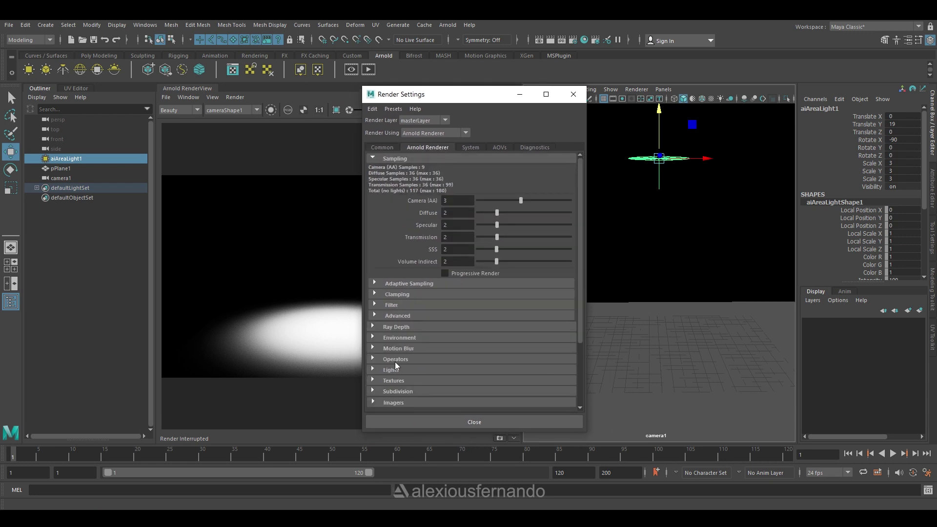
pyautogui.click(388, 338)
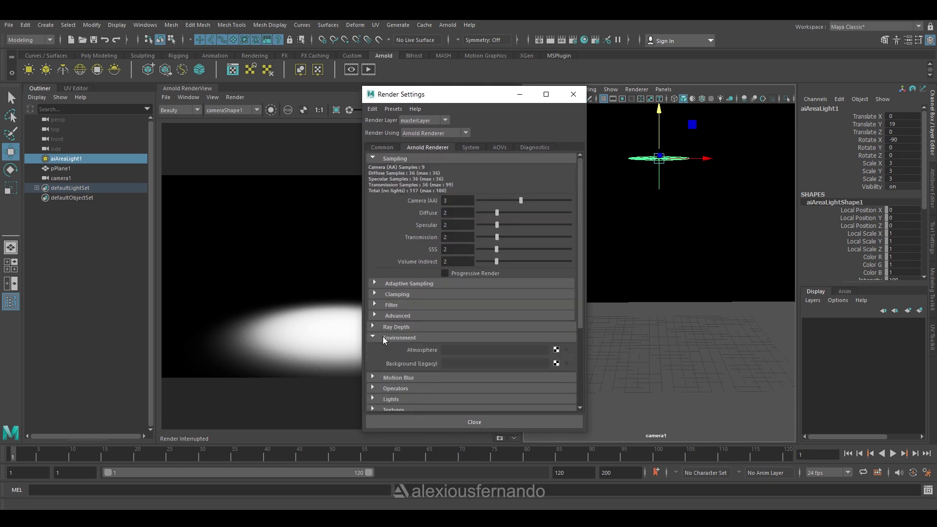
pyautogui.click(555, 351)
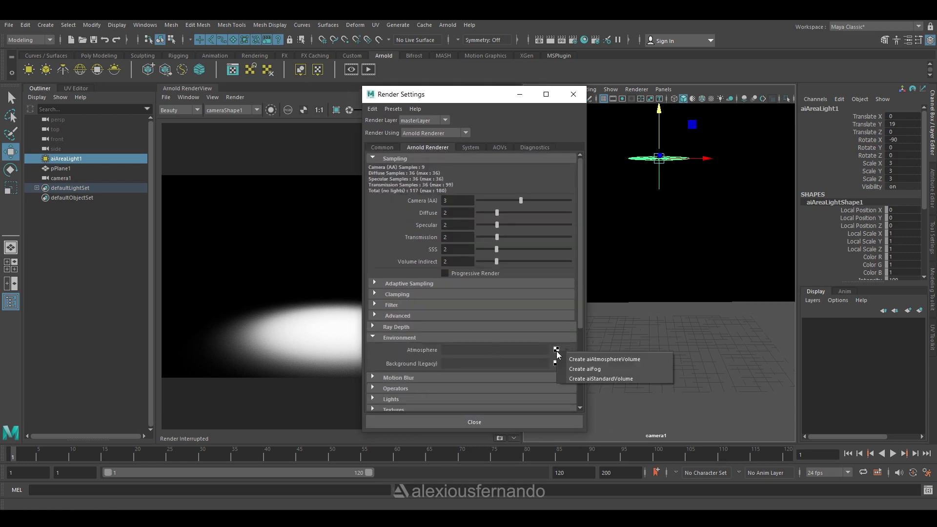
pyautogui.click(597, 359)
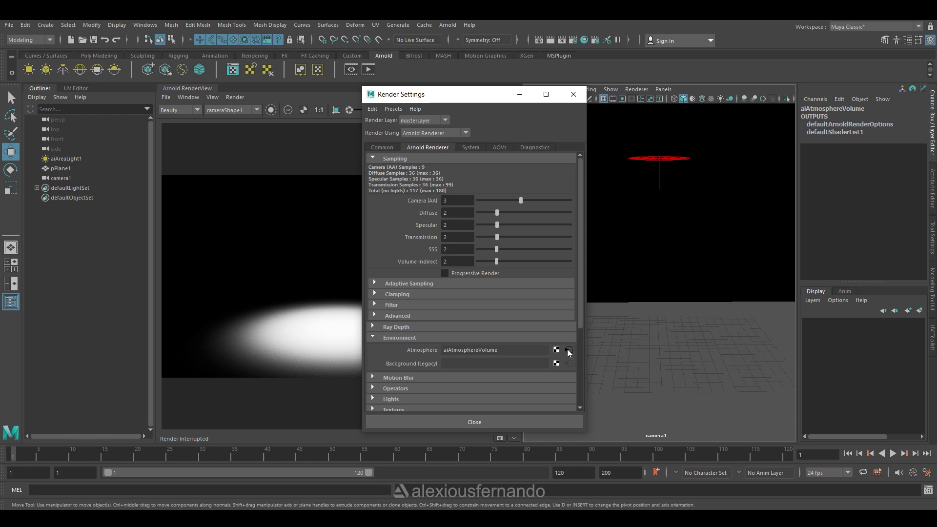
pyautogui.click(932, 193)
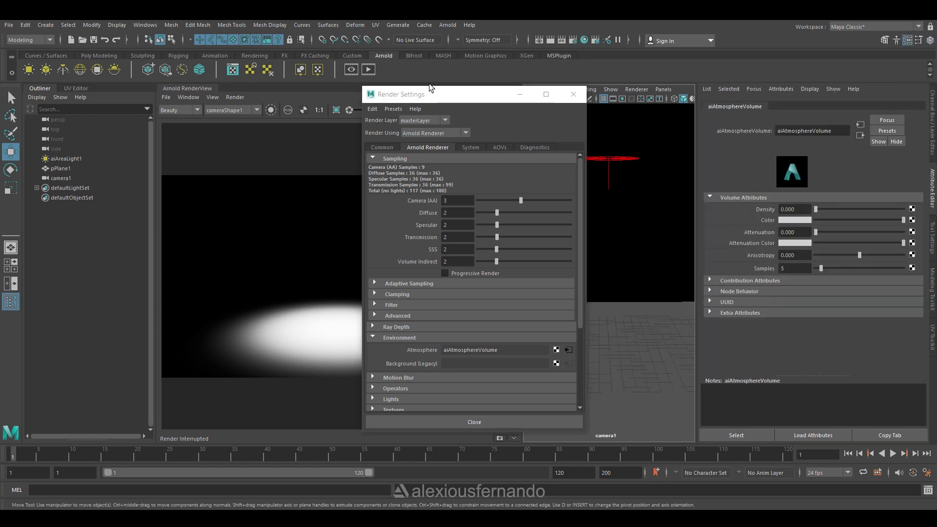
pyautogui.click(574, 94)
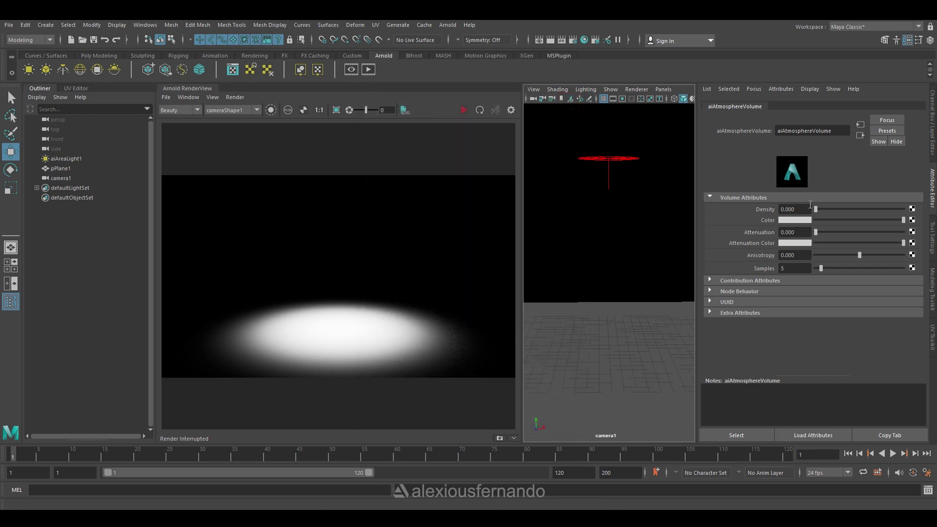
# Step: Render the scene with the atmosphere volume's Density at about 0.315, and reduce the Density to about 0.017
pyautogui.moveTo(816, 209); pyautogui.dragTo(843, 210)
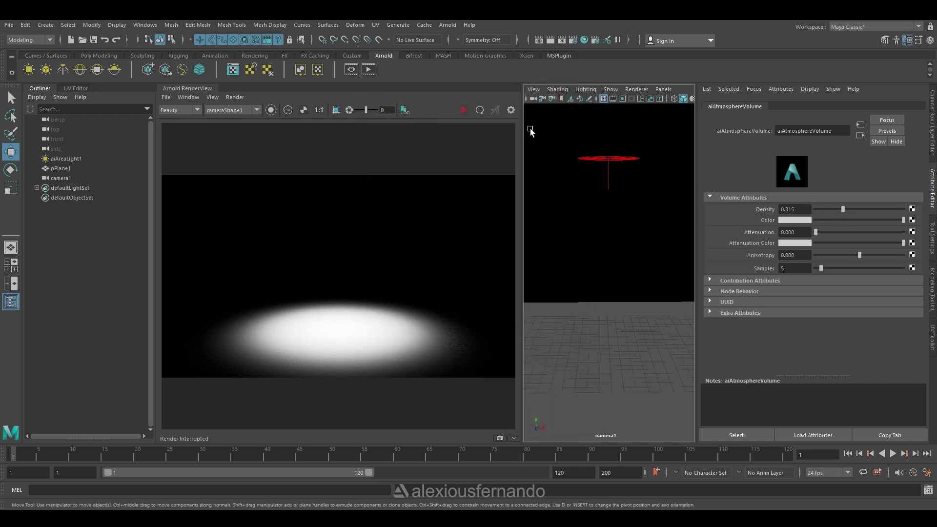
pyautogui.click(464, 110)
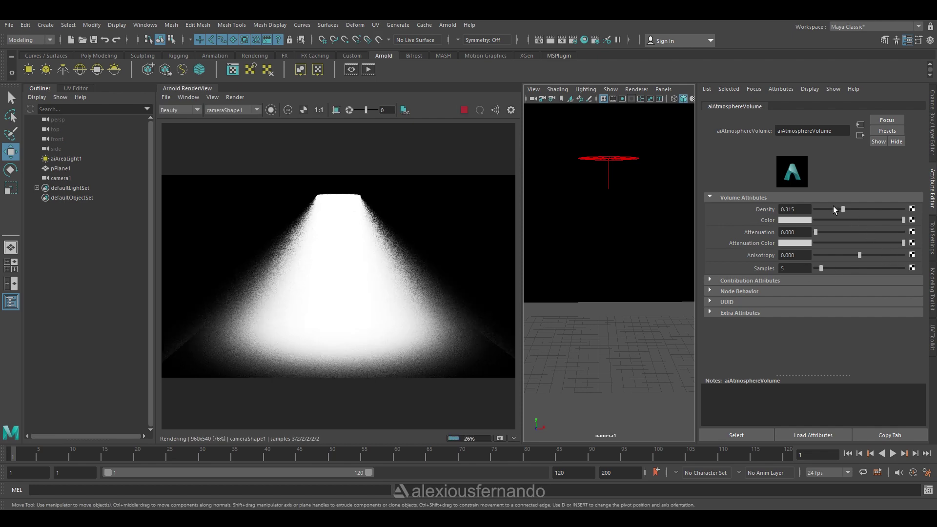
pyautogui.moveTo(838, 209); pyautogui.dragTo(815, 215)
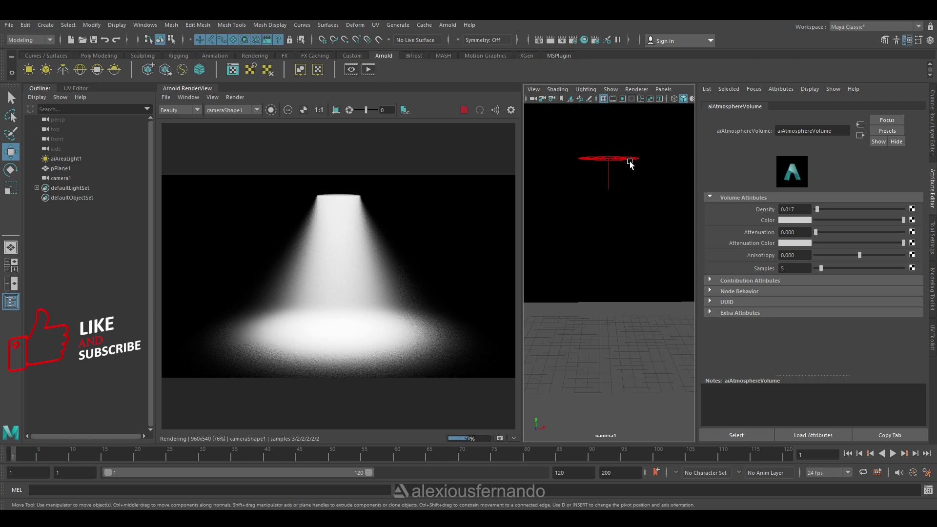
# Step: Raise the disk light to the upper edge of the camera view and render the scene again
pyautogui.click(603, 157)
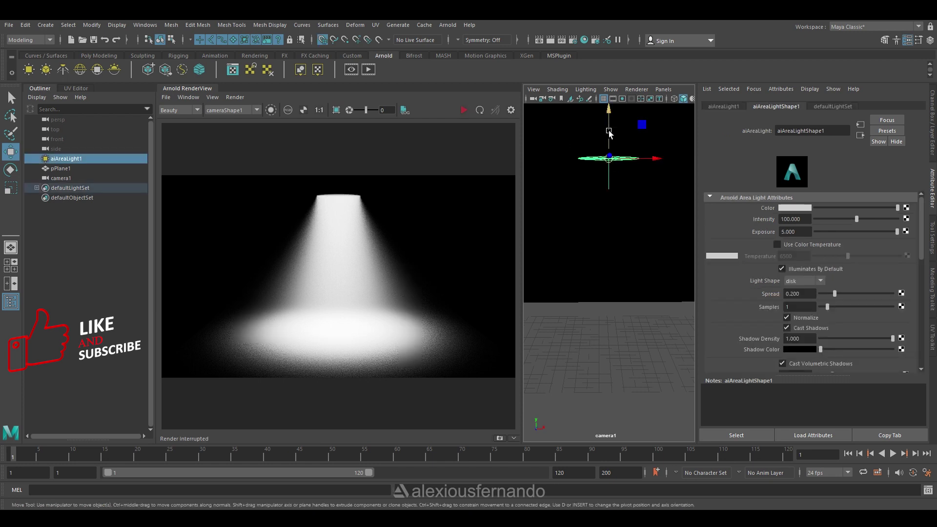
pyautogui.moveTo(609, 133); pyautogui.dragTo(609, 91)
pyautogui.click(464, 111)
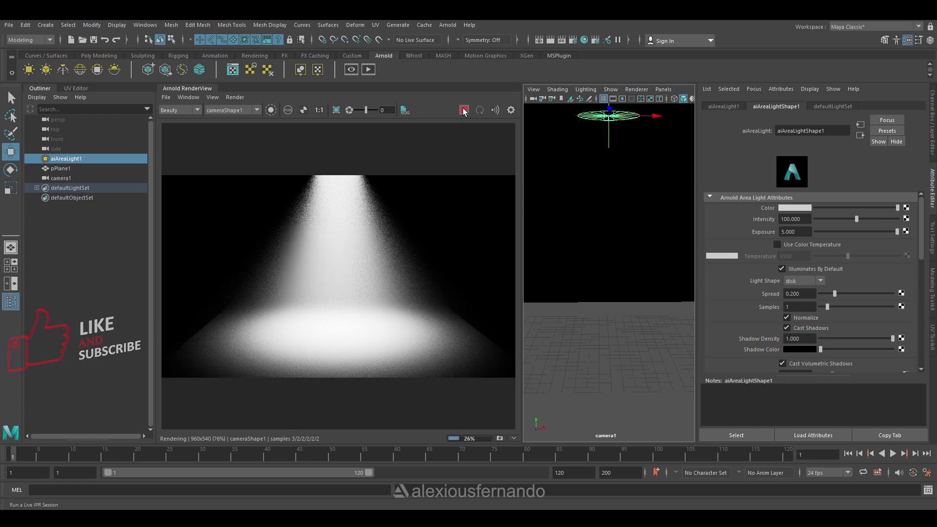
pyautogui.click(463, 110)
# Step: Set the ground plane's Scale X, Y and Z to 50
pyautogui.click(613, 317)
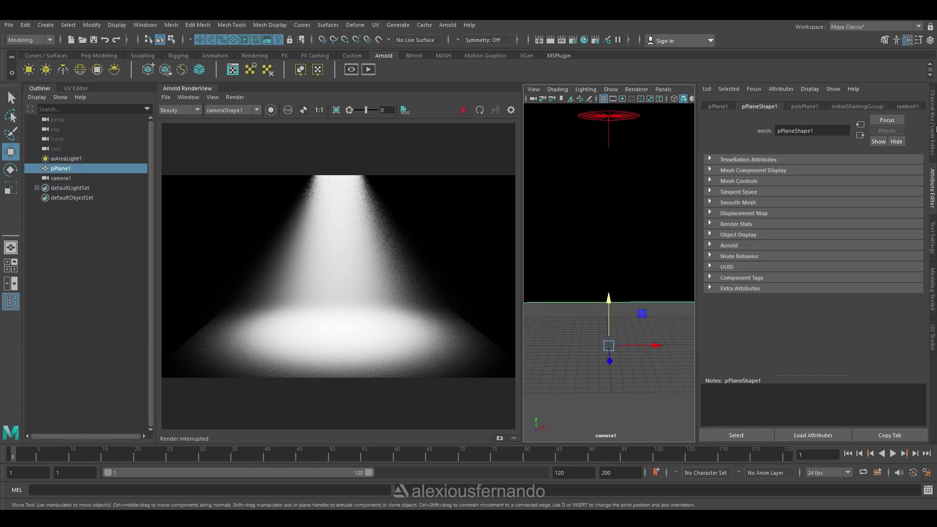
pyautogui.click(929, 125)
pyautogui.moveTo(907, 163); pyautogui.dragTo(908, 179)
pyautogui.write('50')
pyautogui.press('Return')
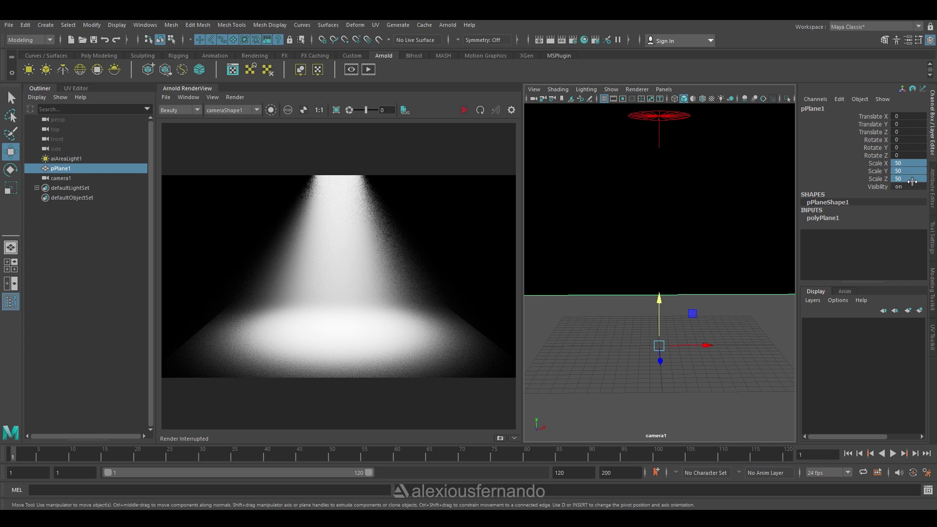
# Step: Set the disk light's Spread to 0.15 and render the scene to check the narrower beam
pyautogui.click(658, 115)
pyautogui.click(933, 200)
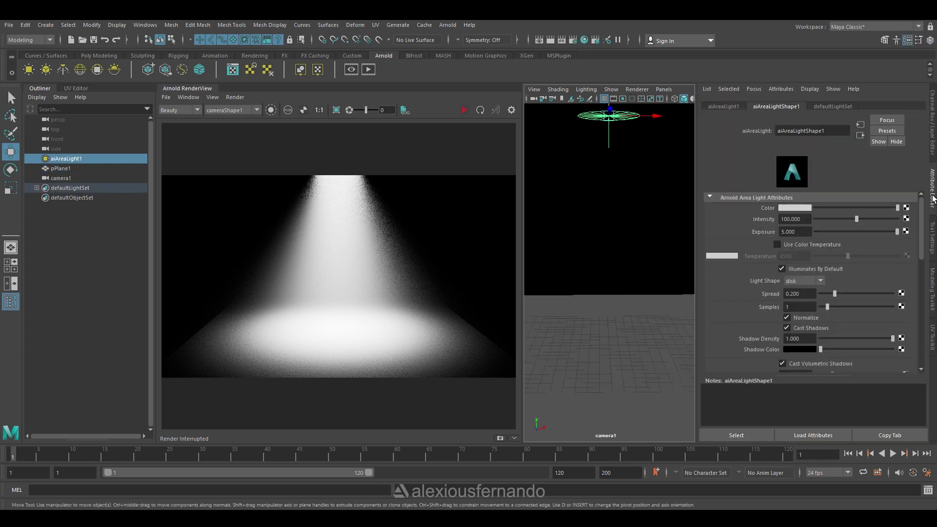
pyautogui.click(806, 295)
pyautogui.write('.15')
pyautogui.press('Return')
pyautogui.click(464, 110)
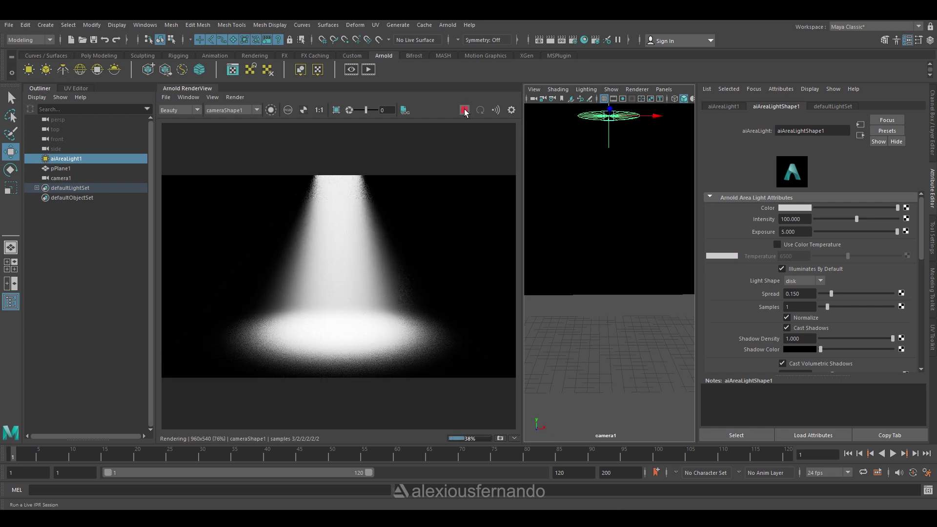
pyautogui.click(464, 110)
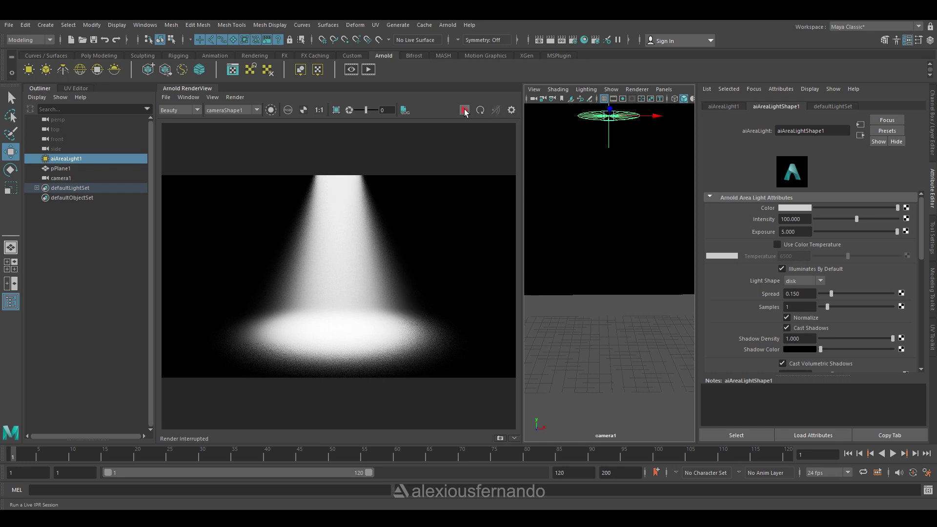
# Step: Reopen the atmosphere volume's attributes and set Anisotropy to 0.1 and Attenuation to 0.8 while previewing the render
pyautogui.click(575, 41)
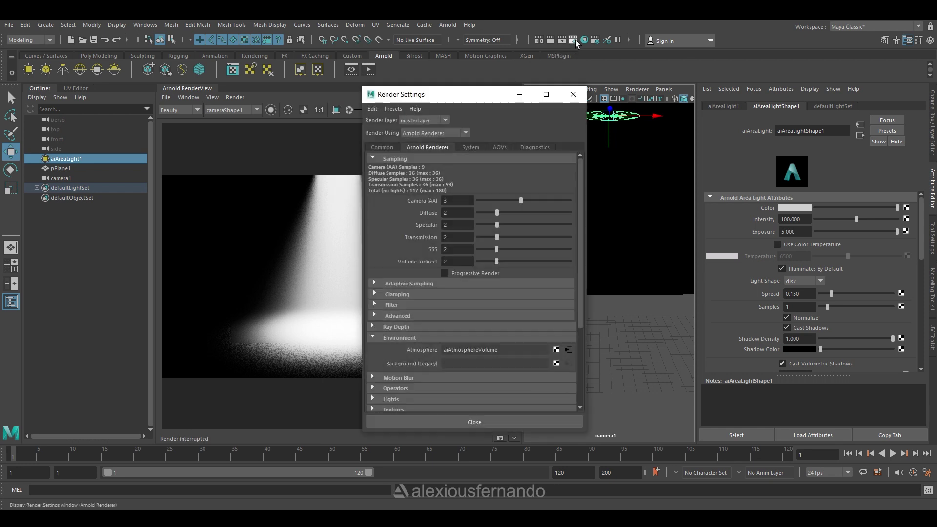
pyautogui.click(567, 350)
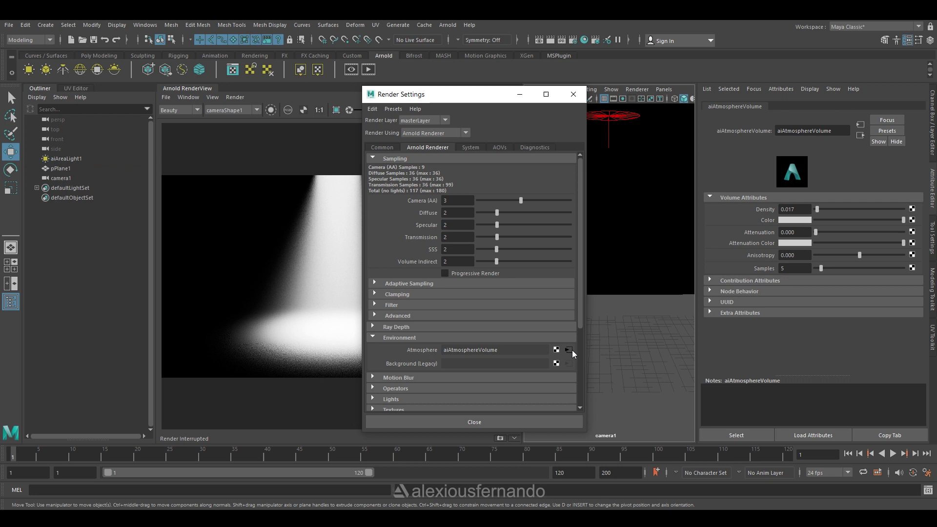
pyautogui.click(573, 94)
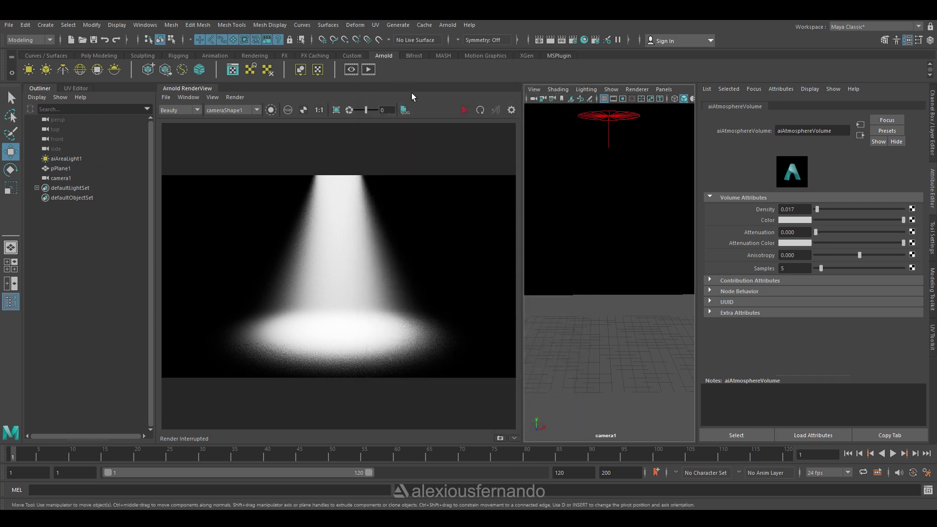
pyautogui.click(465, 112)
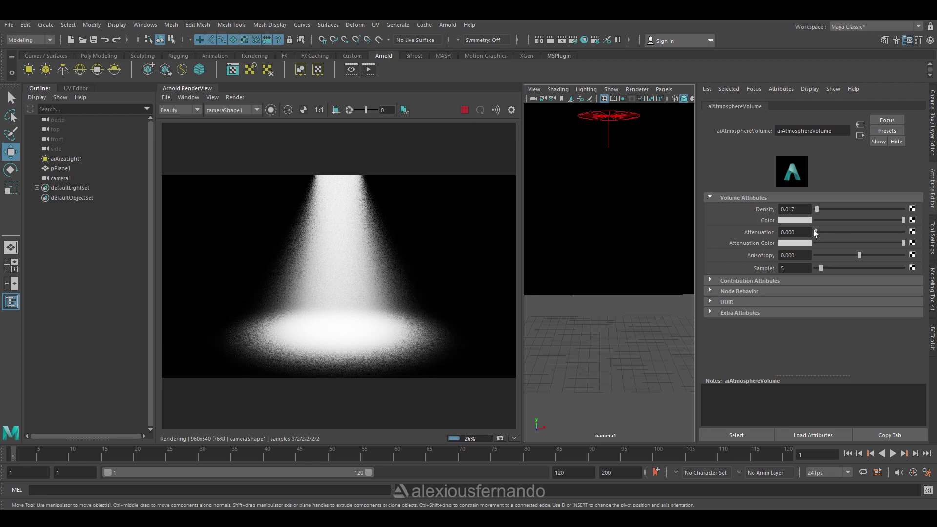
pyautogui.moveTo(828, 230); pyautogui.dragTo(873, 255)
pyautogui.moveTo(800, 254); pyautogui.dragTo(742, 230)
pyautogui.write('0')
pyautogui.press('Return')
pyautogui.write('.1')
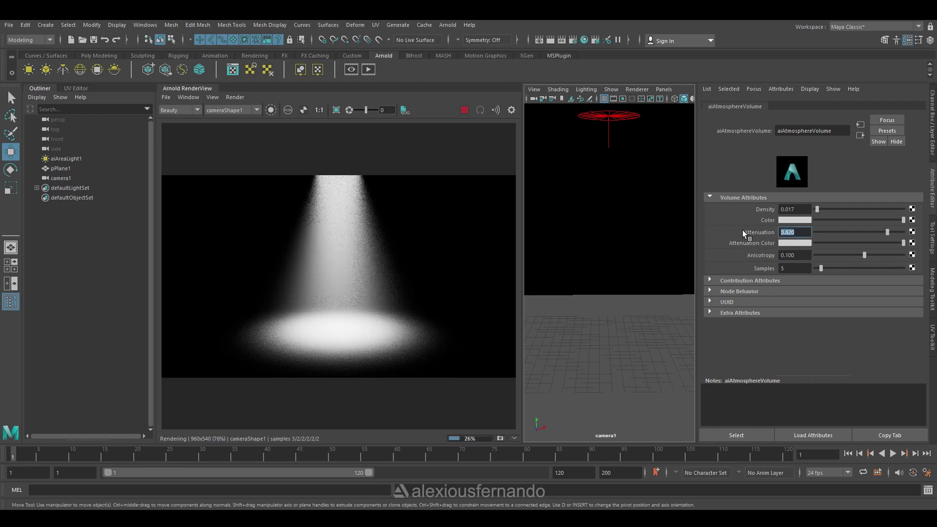
pyautogui.write('.8')
pyautogui.press('Return')
pyautogui.click(464, 109)
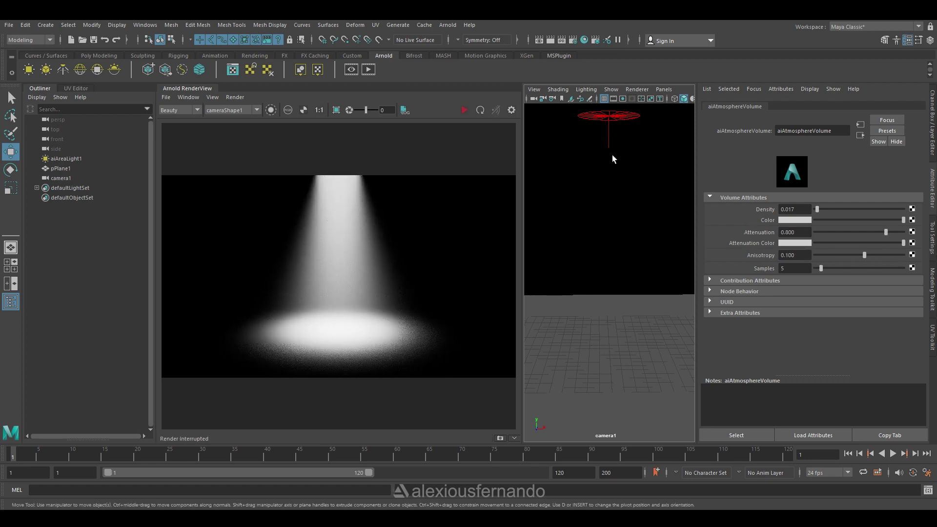
# Step: Add a Light Blocker filter to the disk light and open the filter's attributes
pyautogui.click(619, 116)
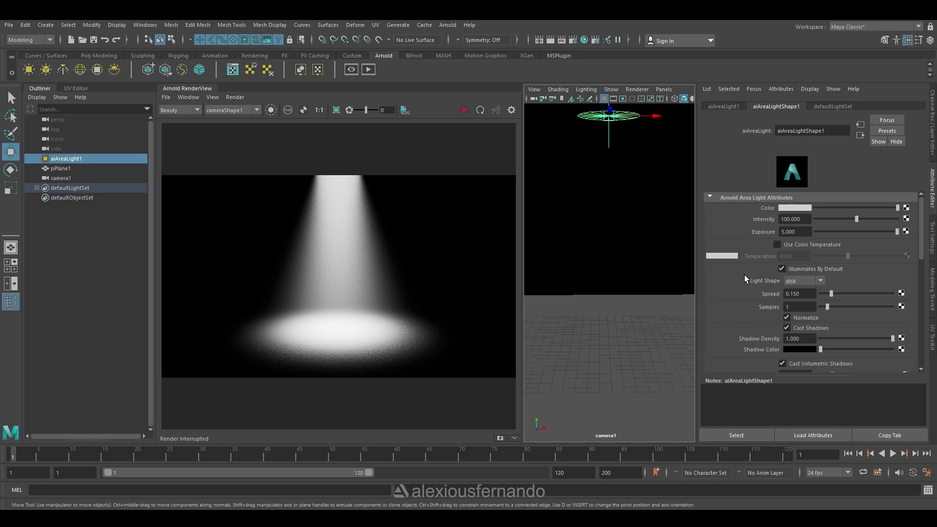
pyautogui.scroll(-10, 740, 278)
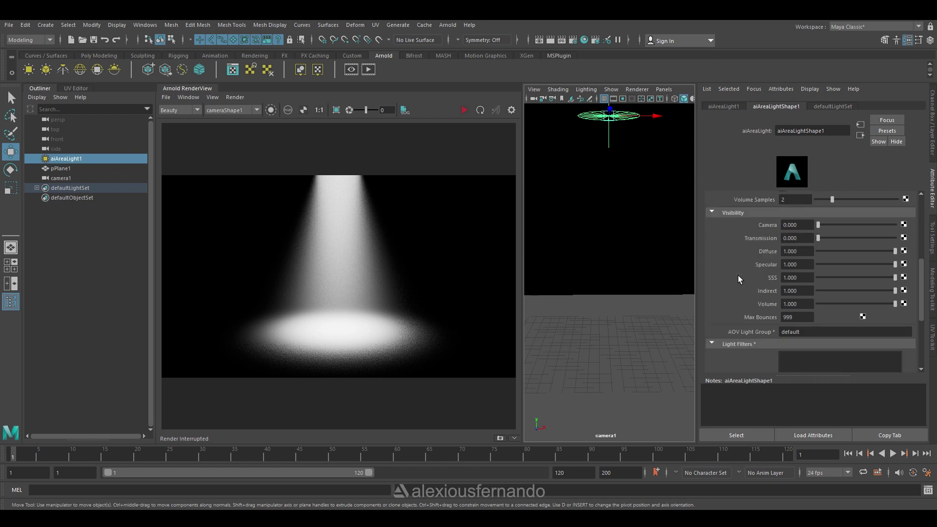
pyautogui.scroll(-3, 737, 275)
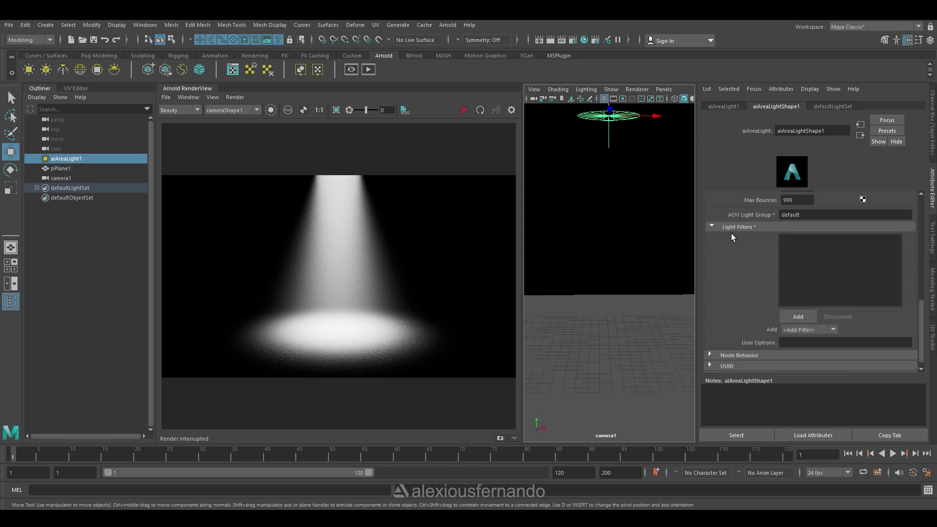
pyautogui.click(800, 316)
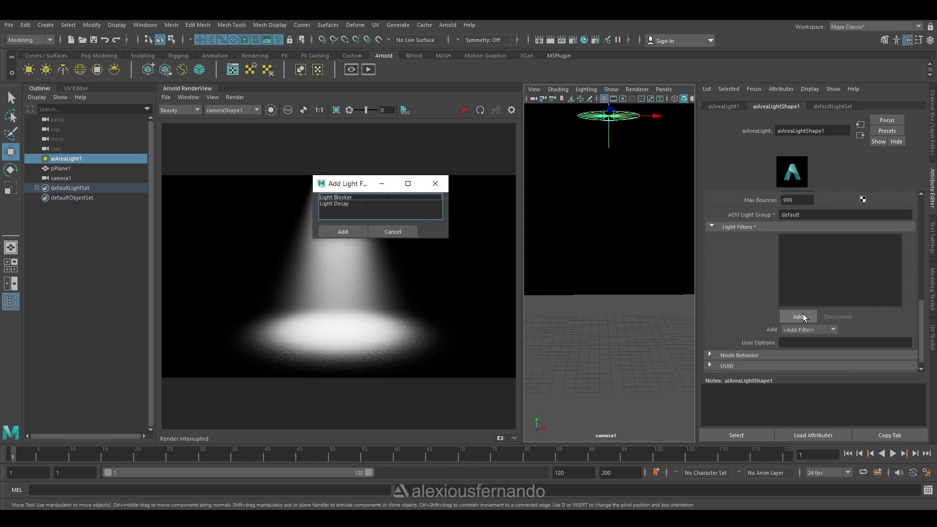
pyautogui.click(350, 198)
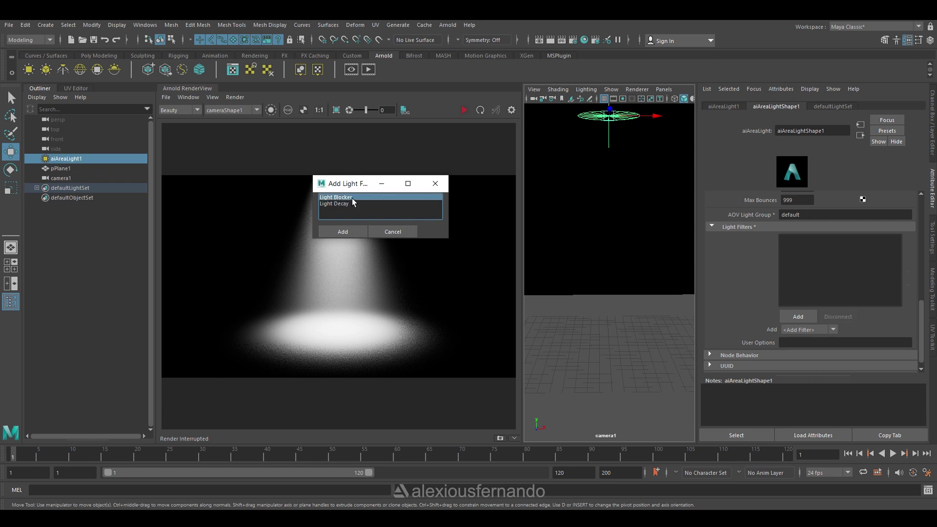
pyautogui.click(343, 232)
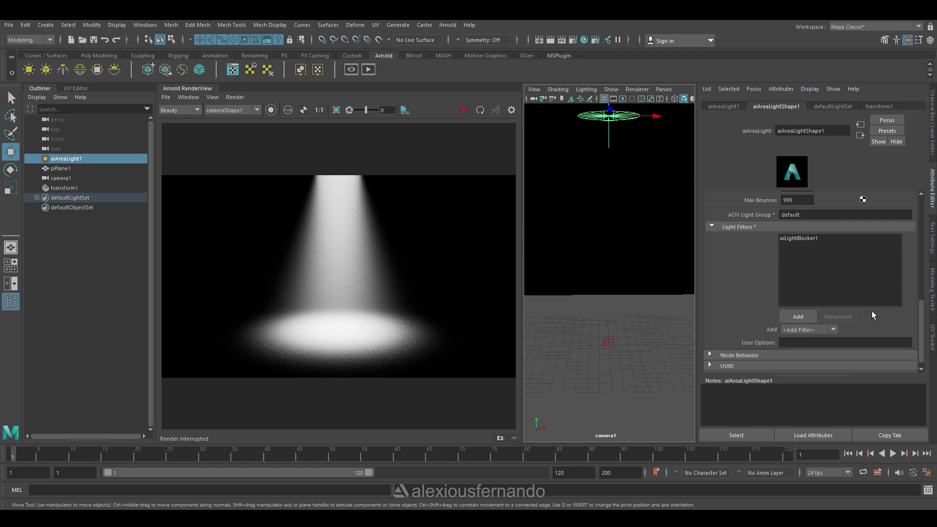
pyautogui.doubleClick(811, 238)
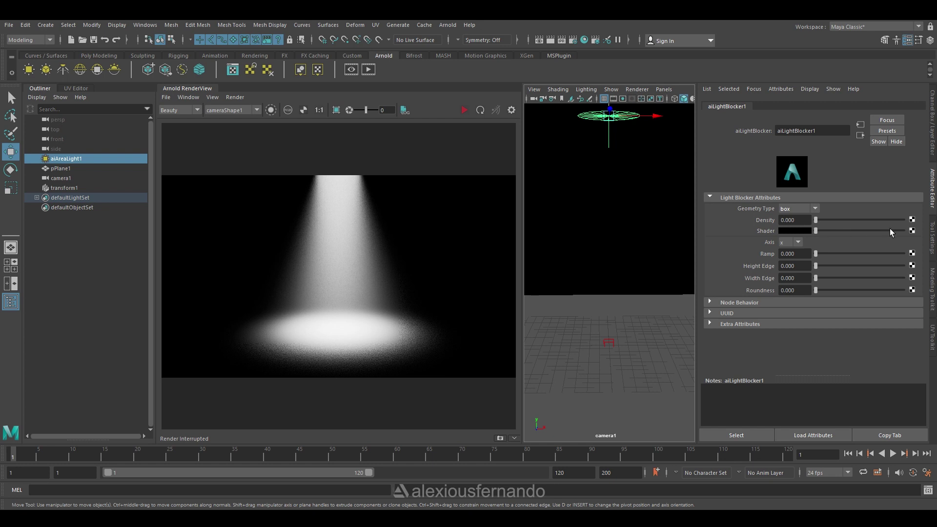
# Step: Connect a File texture to the light blocker's Shader attribute
pyautogui.click(911, 231)
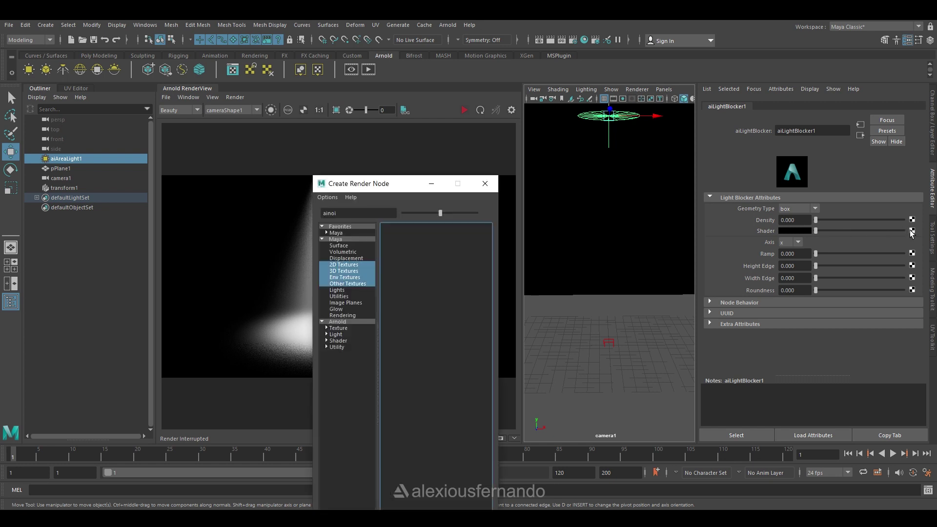
pyautogui.click(345, 213)
pyautogui.write('file')
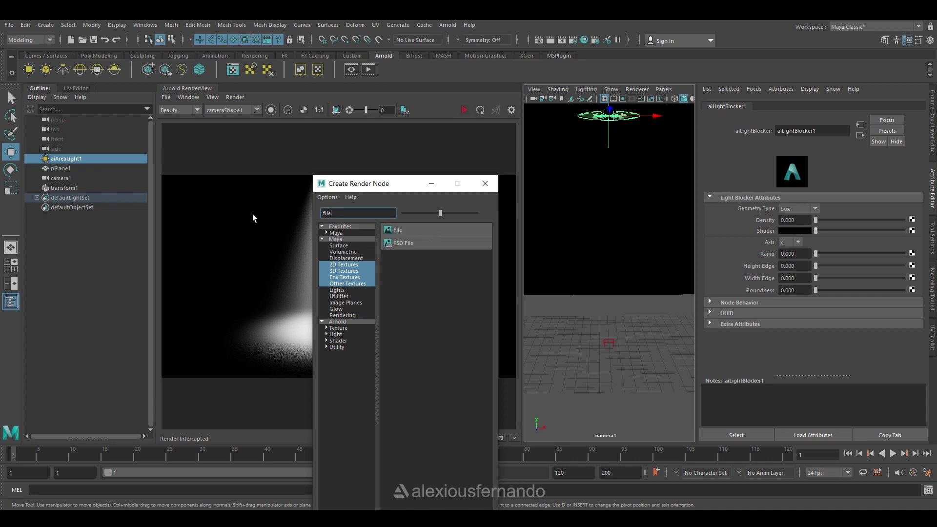
pyautogui.click(406, 231)
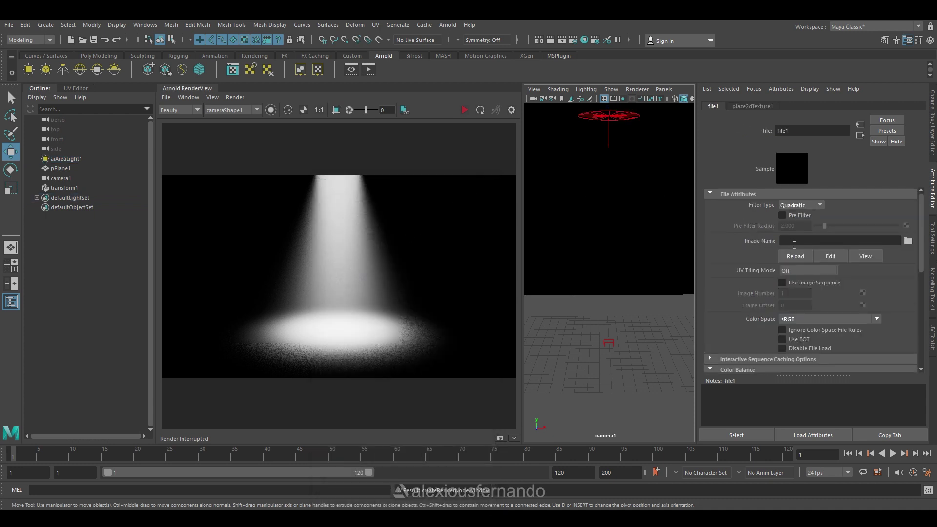
# Step: Load ALEX_lightBlocker.jpg from the scenes\aiLightBlocker folder into the file texture and run a preview render
pyautogui.click(907, 241)
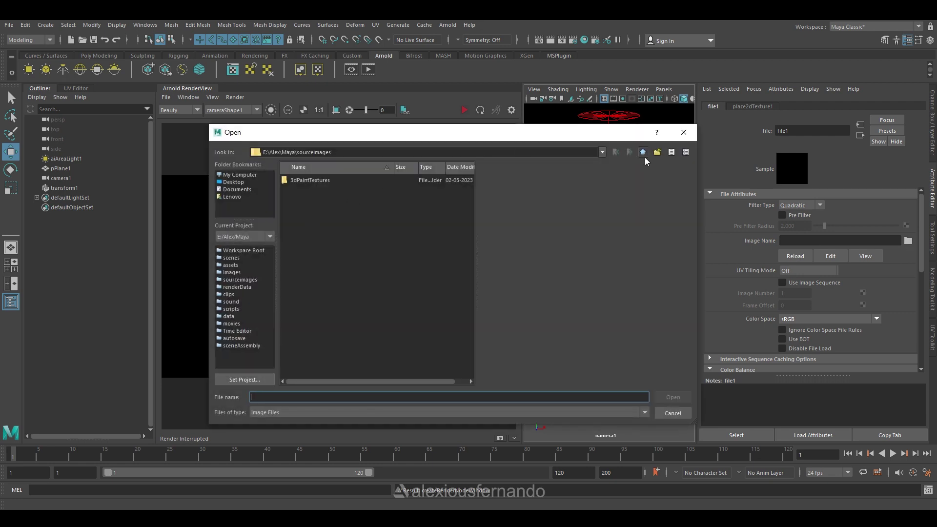
pyautogui.click(225, 259)
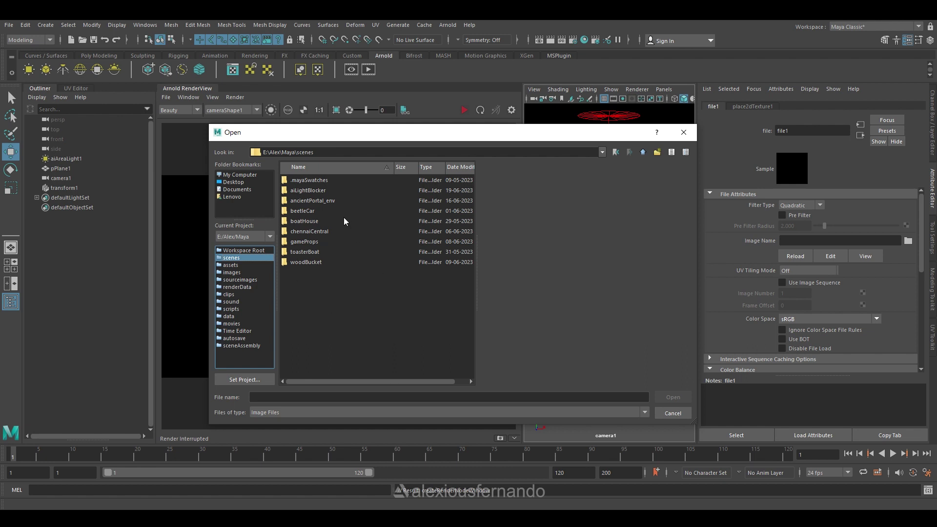
pyautogui.doubleClick(321, 191)
pyautogui.click(327, 189)
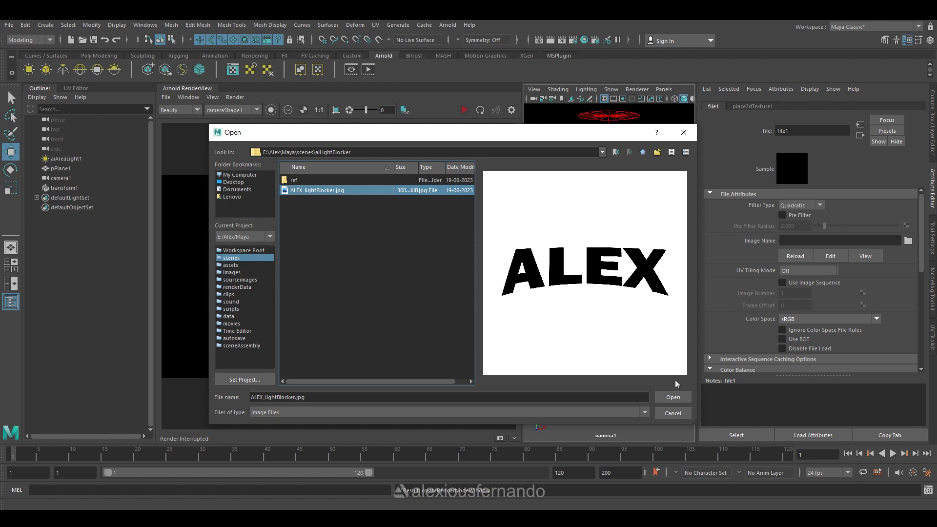
pyautogui.click(669, 397)
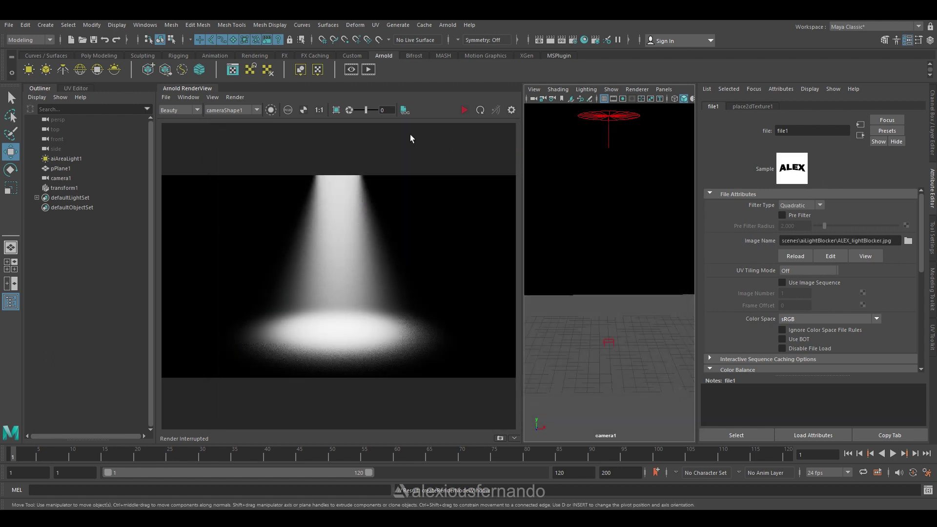
pyautogui.click(462, 111)
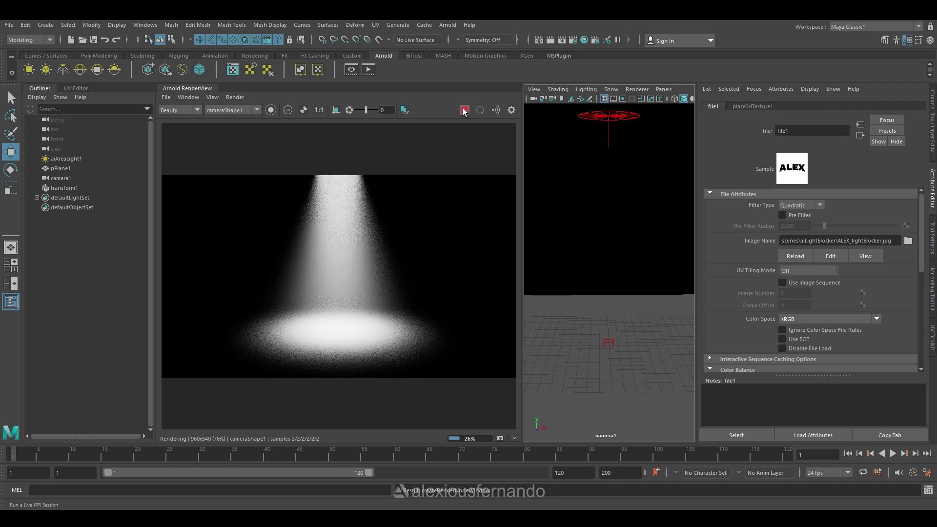
pyautogui.click(464, 110)
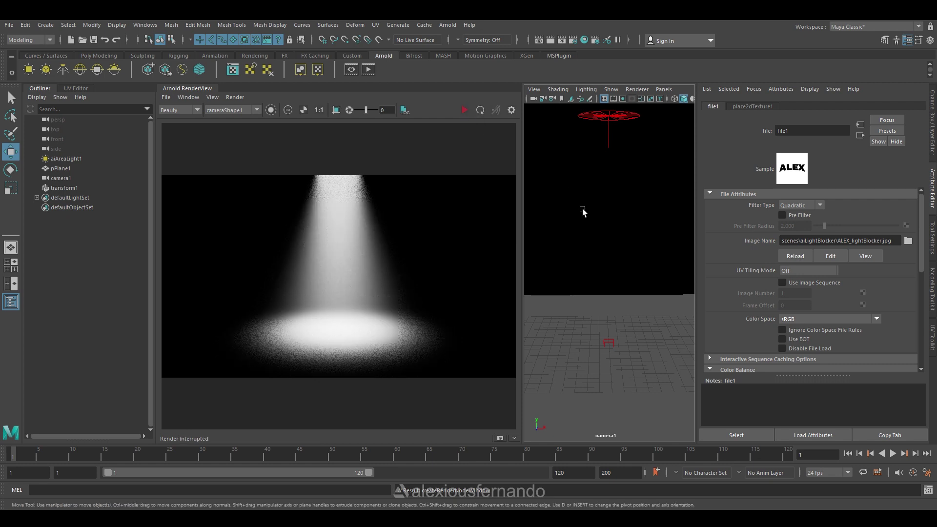
# Step: Switch the viewport to the persp camera and the render view to perspShape, with the light and ground plane in frame
pyautogui.click(74, 179)
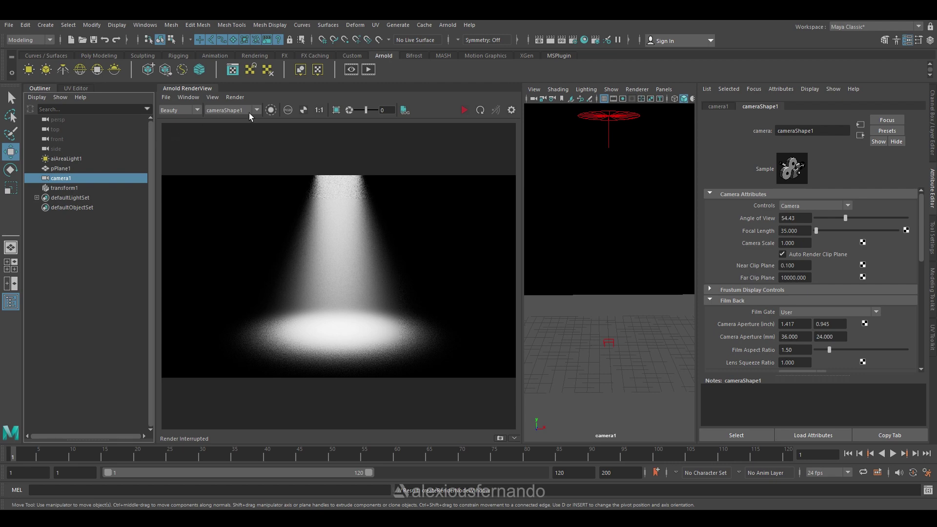
pyautogui.click(542, 98)
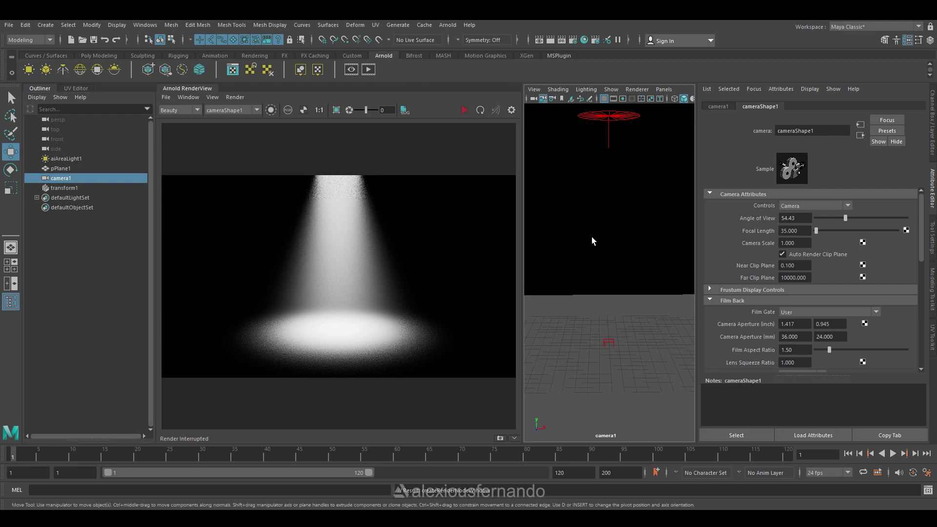
pyautogui.click(663, 90)
pyautogui.moveTo(680, 99)
pyautogui.click(775, 100)
pyautogui.scroll(5, 625, 259)
pyautogui.click(233, 109)
pyautogui.click(236, 121)
pyautogui.scroll(-4, 620, 366)
pyautogui.keyDown('alt'); pyautogui.moveTo(620, 359); pyautogui.dragTo(613, 309); pyautogui.keyUp('alt')
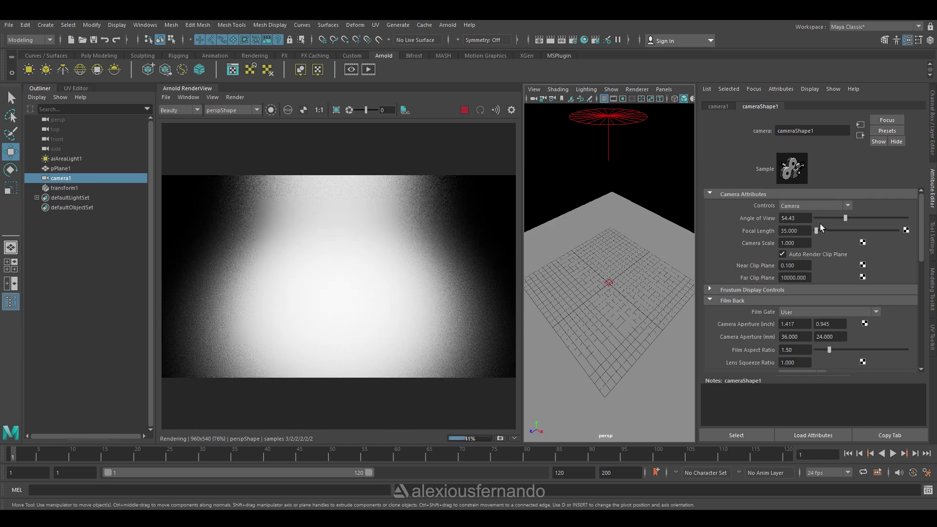
# Step: Select the light blocker and set its Density to 1, Height Edge to 10 and Width Edge to 10
pyautogui.click(606, 284)
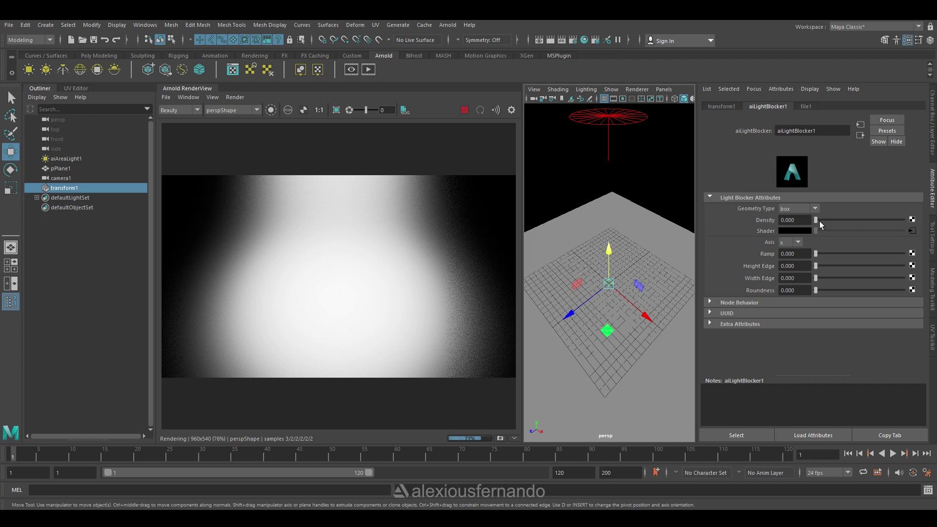
pyautogui.moveTo(815, 220); pyautogui.dragTo(908, 222)
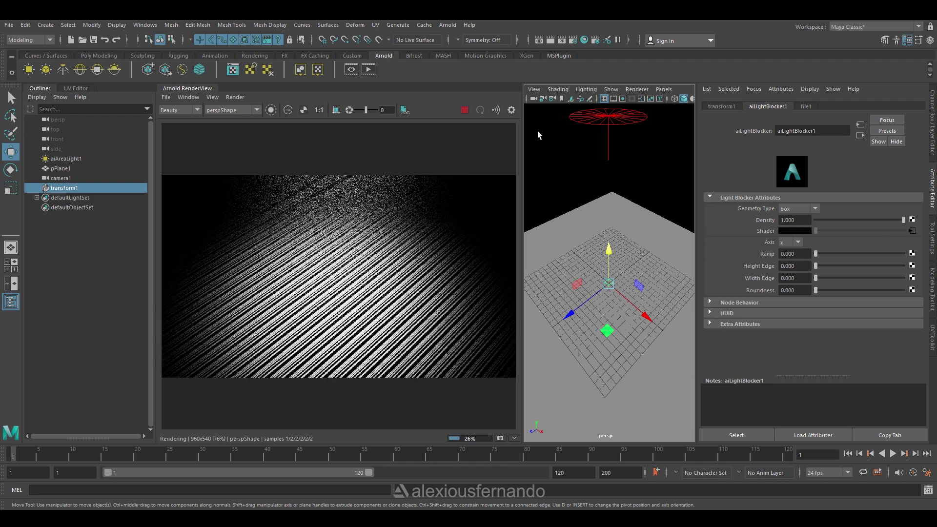
pyautogui.moveTo(798, 266); pyautogui.dragTo(756, 267)
pyautogui.write('10')
pyautogui.press('Tab')
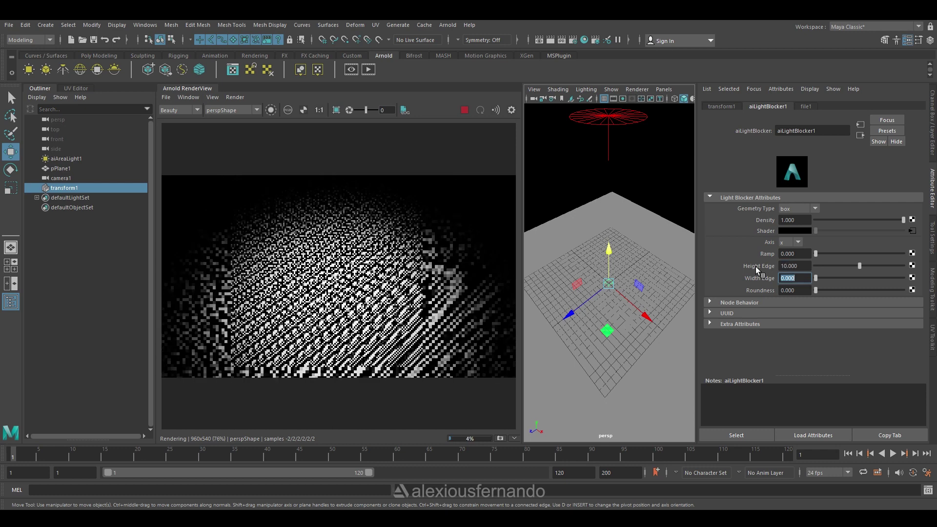
pyautogui.write('10')
pyautogui.press('Return')
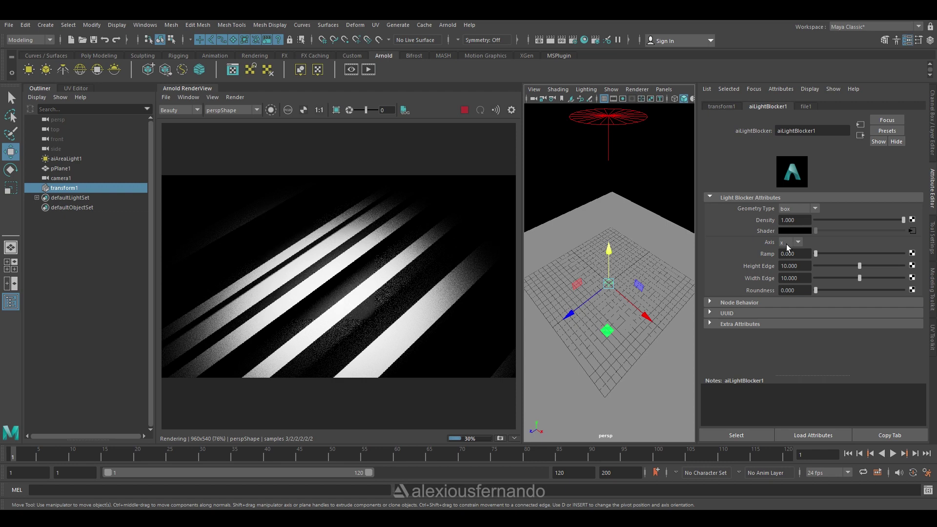
# Step: Try the light blocker's y Axis, settle on z, and view the projected text from a readable angle
pyautogui.click(799, 243)
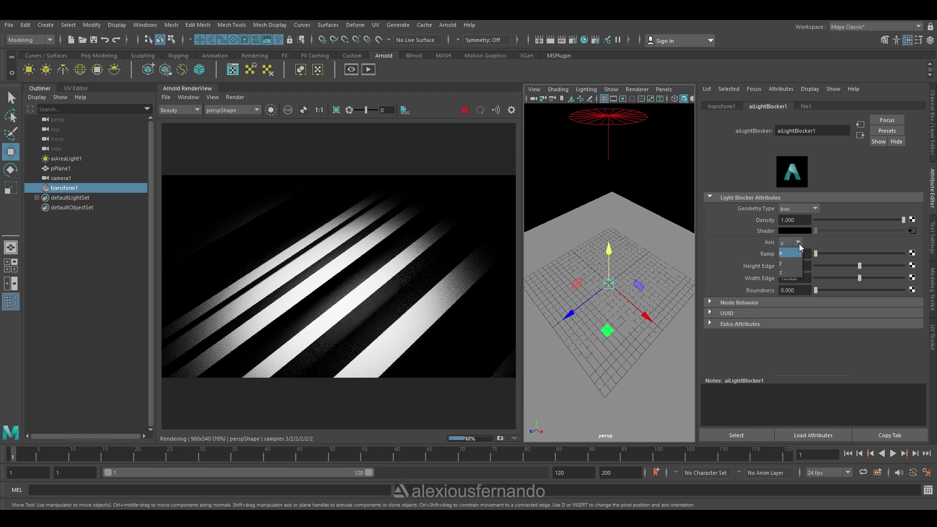
pyautogui.click(794, 266)
pyautogui.click(798, 241)
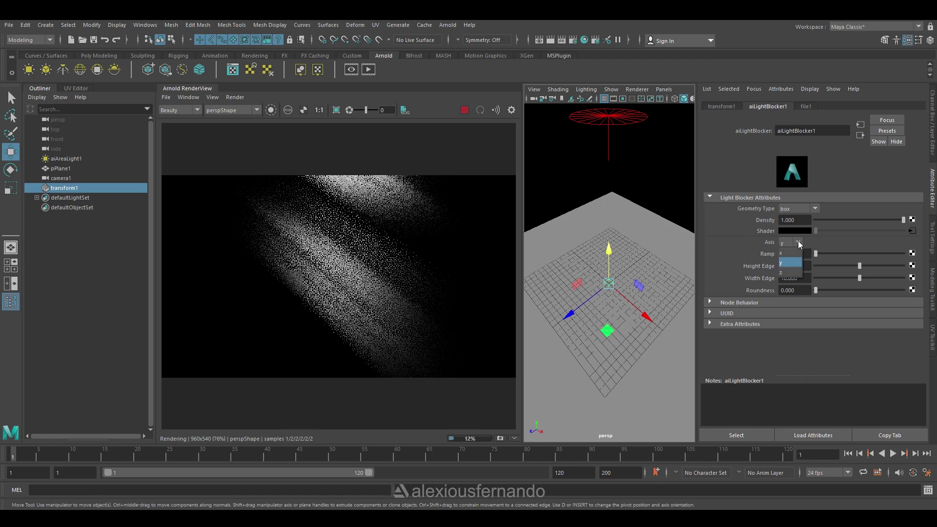
pyautogui.click(787, 272)
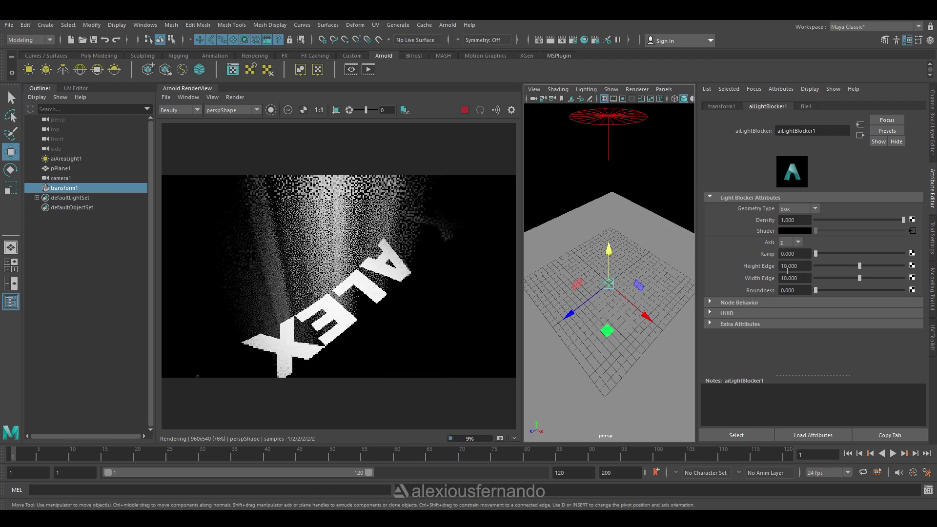
pyautogui.keyDown('alt'); pyautogui.moveTo(610, 315); pyautogui.dragTo(702, 314); pyautogui.keyUp('alt')
pyautogui.keyDown('alt'); pyautogui.moveTo(619, 332); pyautogui.dragTo(616, 335); pyautogui.keyUp('alt')
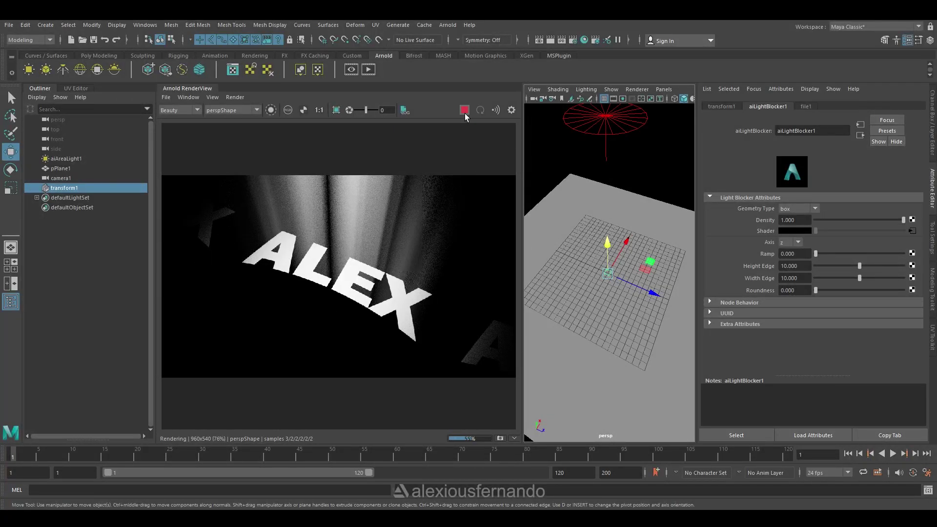
# Step: Open the file texture's 2D placement settings and turn off Wrap U and Wrap V
pyautogui.click(911, 231)
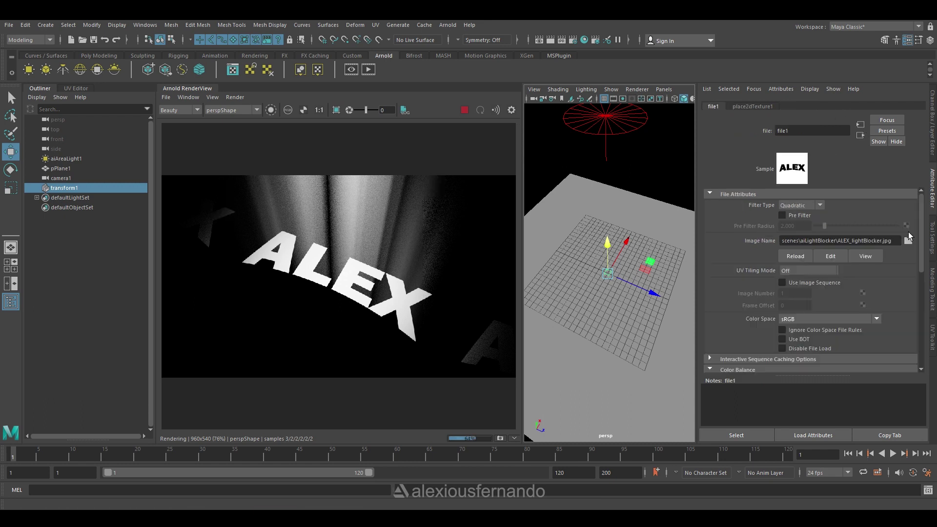
pyautogui.click(740, 107)
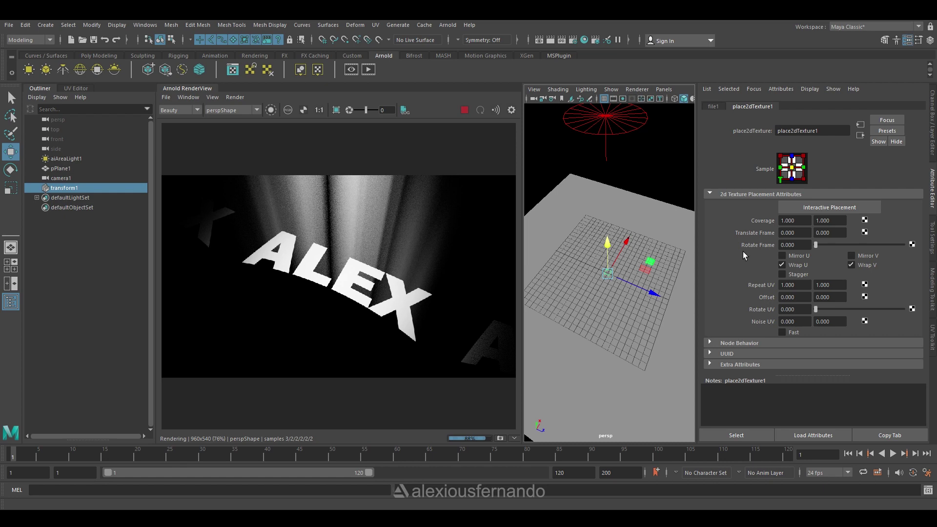
pyautogui.click(795, 263)
pyautogui.click(868, 265)
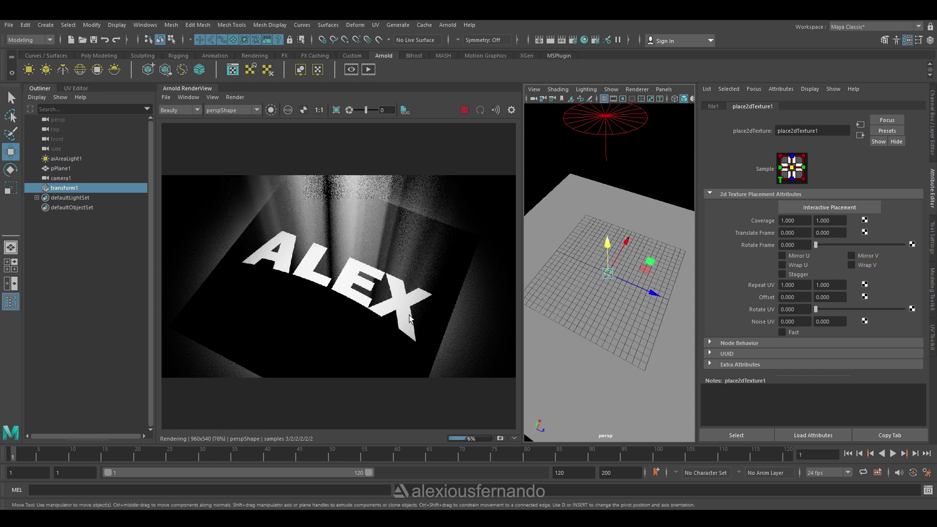
# Step: Select the disk light and set its Spread to 0.1
pyautogui.click(614, 123)
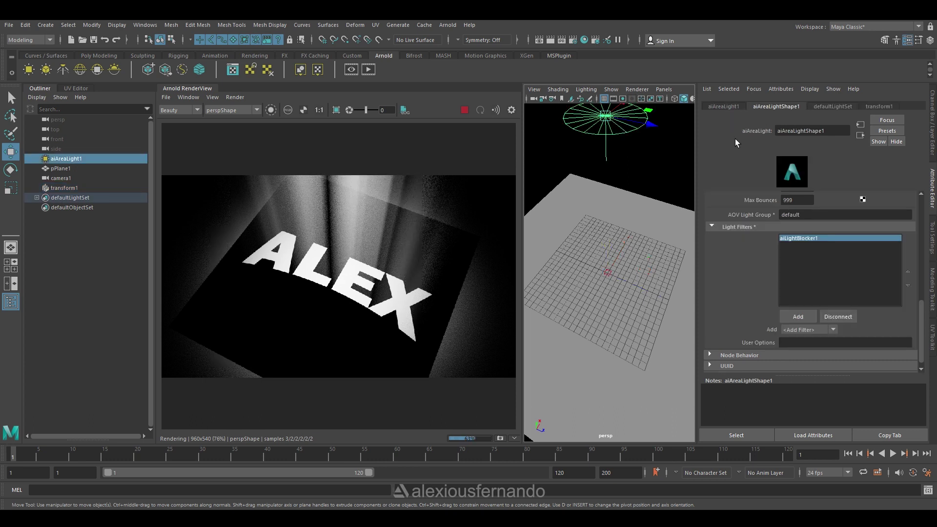
pyautogui.click(722, 106)
pyautogui.click(933, 149)
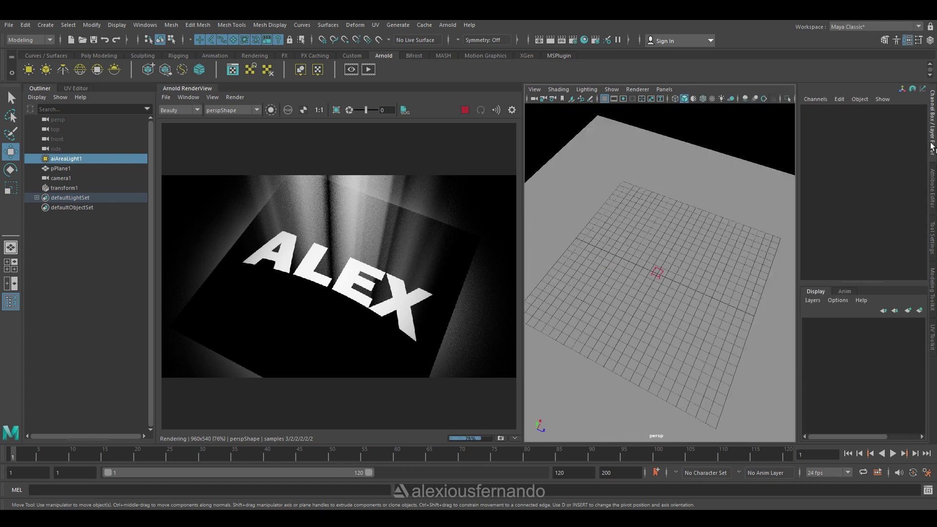
pyautogui.click(933, 195)
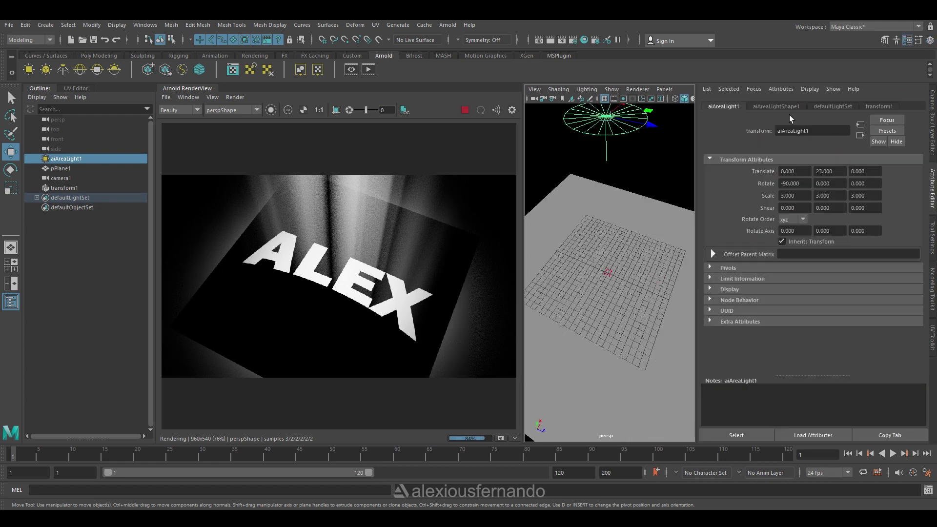
pyautogui.click(780, 105)
pyautogui.scroll(-10, 734, 289)
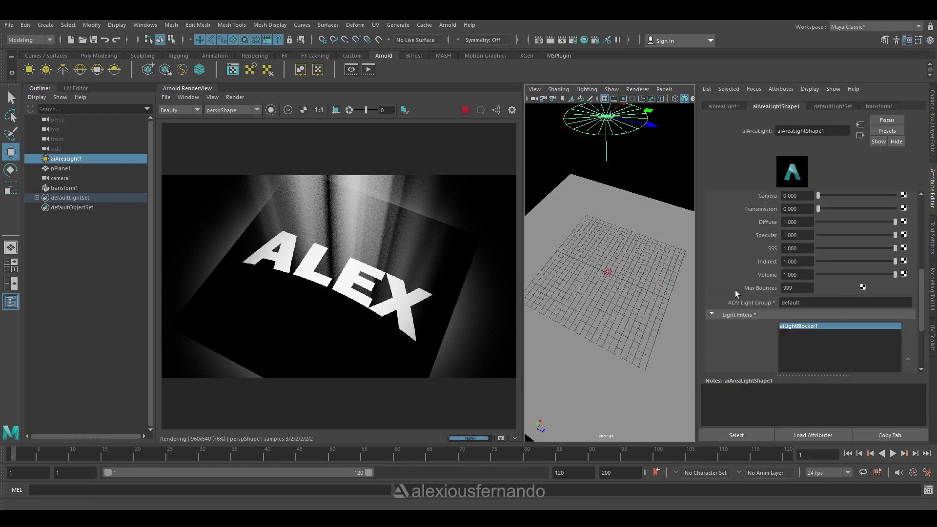
pyautogui.scroll(5, 733, 292)
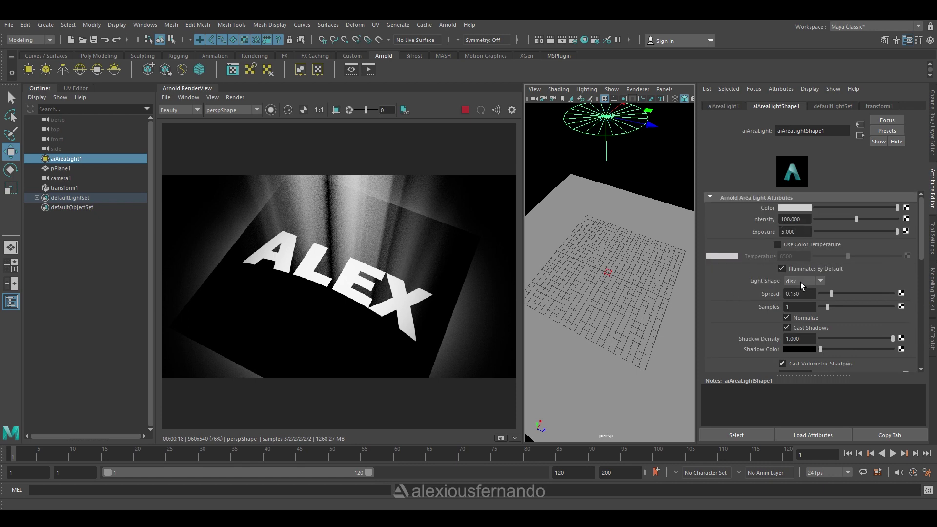
pyautogui.moveTo(803, 293); pyautogui.dragTo(744, 292)
pyautogui.write('0.1')
pyautogui.press('Return')
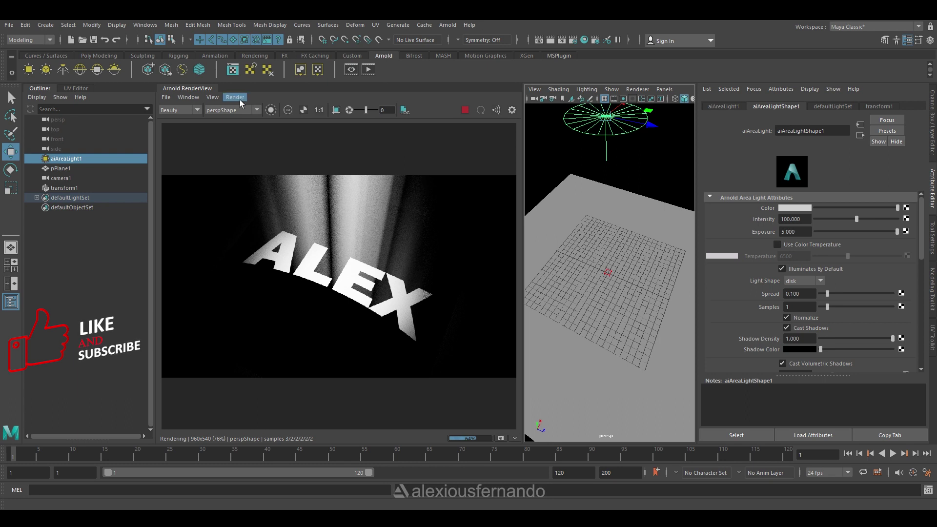
# Step: Switch the render view to cameraShape1 and check the projected text in the render
pyautogui.click(220, 112)
pyautogui.click(231, 126)
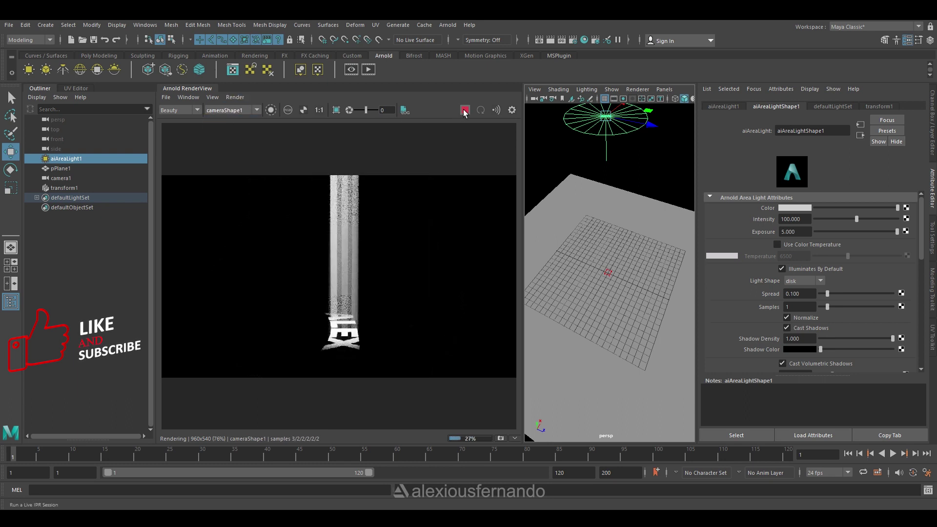
pyautogui.keyDown('alt'); pyautogui.moveTo(606, 130); pyautogui.dragTo(612, 210, button='middle'); pyautogui.keyUp('alt')
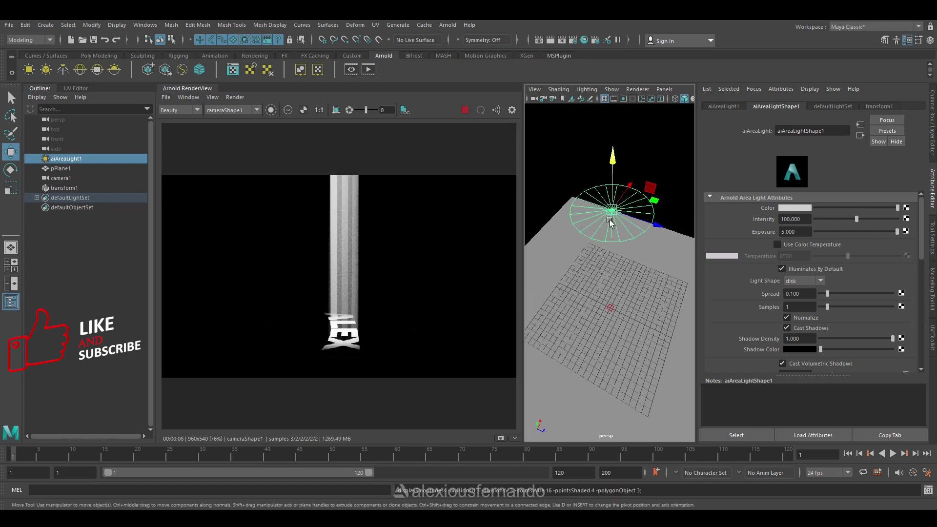
pyautogui.press('e')
pyautogui.moveTo(613, 211); pyautogui.dragTo(651, 221)
pyautogui.hotkey('ctrl', 'z')
# Step: Select camera1 and, in the top view, move its pivot to the centre of the ground plane
pyautogui.click(61, 179)
pyautogui.press('f')
pyautogui.press('w')
pyautogui.scroll(5, 617, 260)
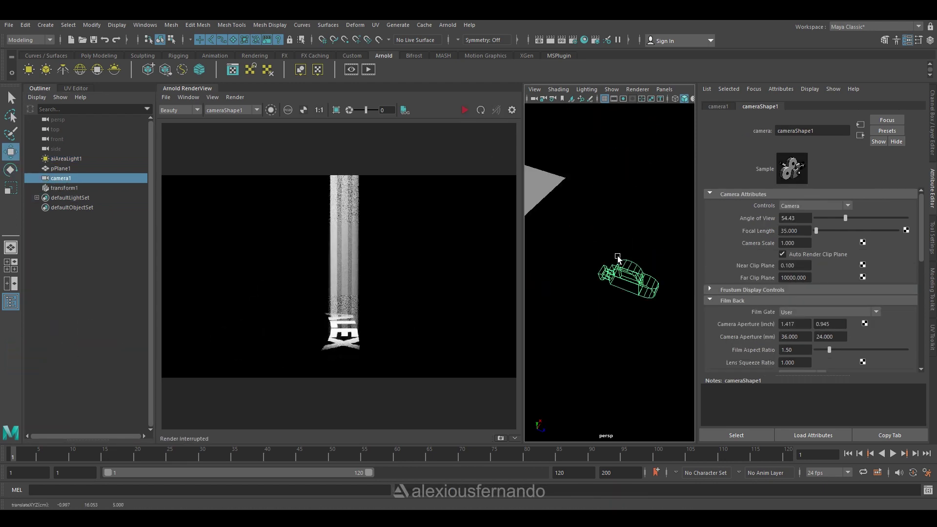
pyautogui.keyDown('alt'); pyautogui.moveTo(616, 260); pyautogui.dragTo(628, 247); pyautogui.keyUp('alt')
pyautogui.press('space')
pyautogui.click(99, 55)
pyautogui.keyDown('alt'); pyautogui.moveTo(619, 266); pyautogui.dragTo(593, 288, button='right'); pyautogui.keyUp('alt')
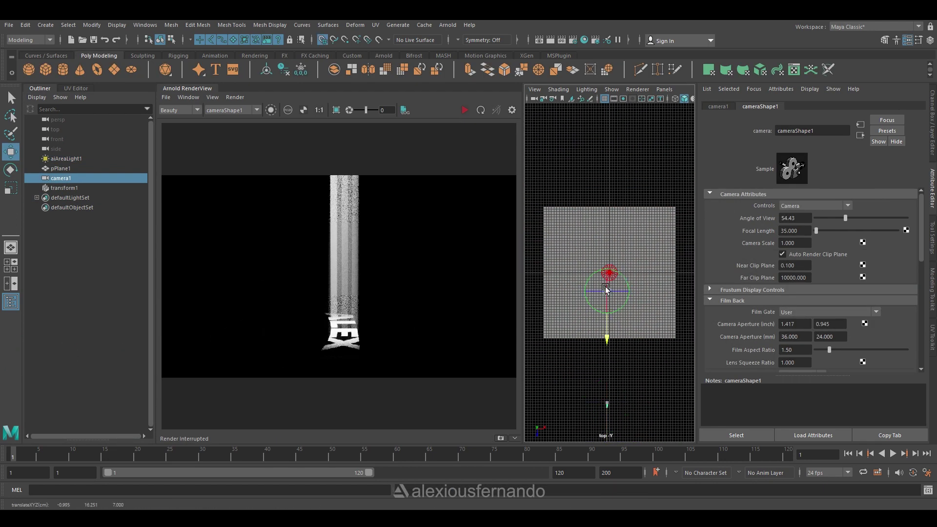
# Step: Look through camera1 and set its Rotate Y to -90 so it orbits around the ground plane's centre
pyautogui.press('e')
pyautogui.rightClick(534, 99)
pyautogui.click(542, 99)
pyautogui.hotkey('ctrl', 'a')
pyautogui.moveTo(619, 188)
pyautogui.mouseDown()
pyautogui.moveTo(673, 191)
pyautogui.moveTo(633, 187)
pyautogui.mouseUp()
pyautogui.click(900, 148)
pyautogui.write('-90')
pyautogui.press('Return')
# Step: Set the render image size to the 1k_Square preset in the render settings
pyautogui.click(562, 40)
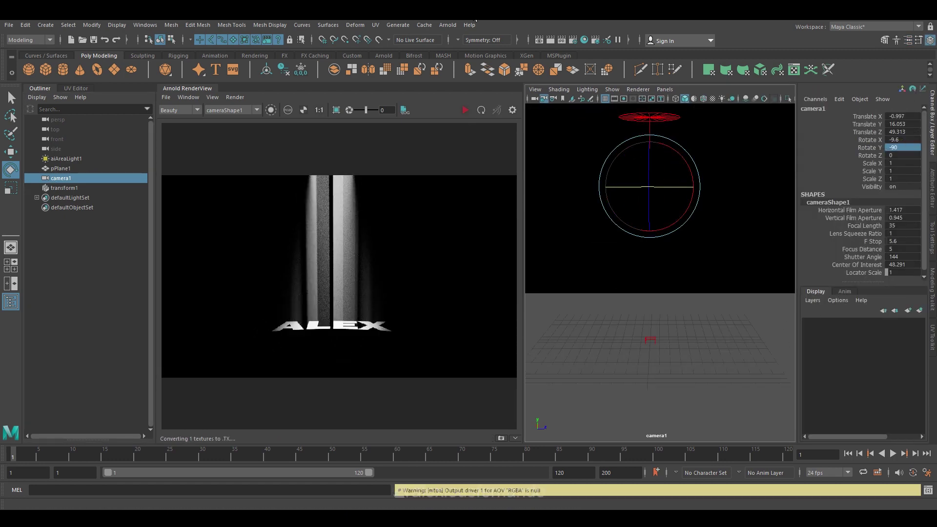
pyautogui.click(573, 41)
pyautogui.scroll(-8, 396, 347)
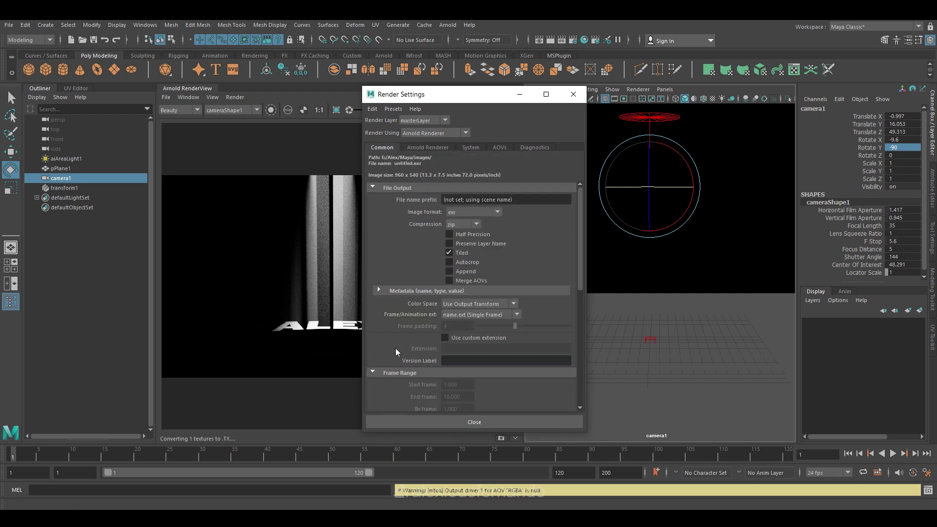
pyautogui.scroll(-1, 396, 349)
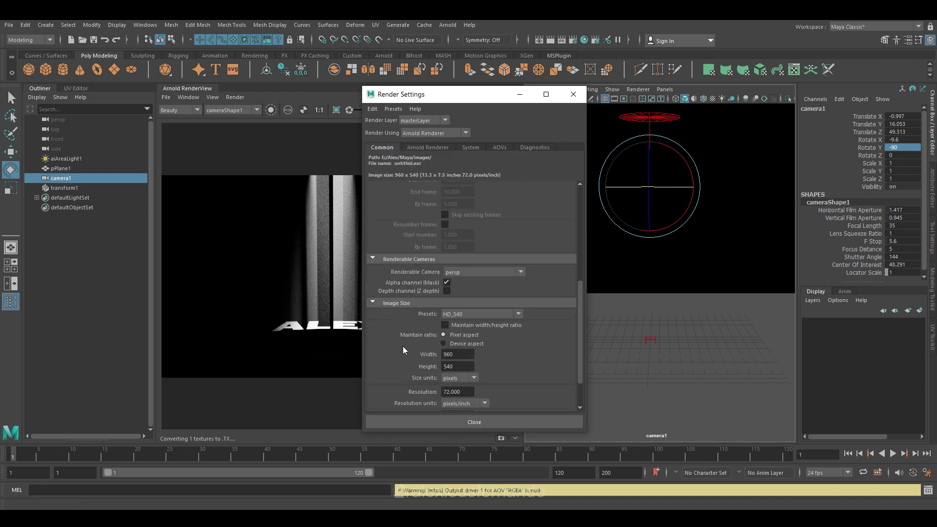
pyautogui.click(487, 314)
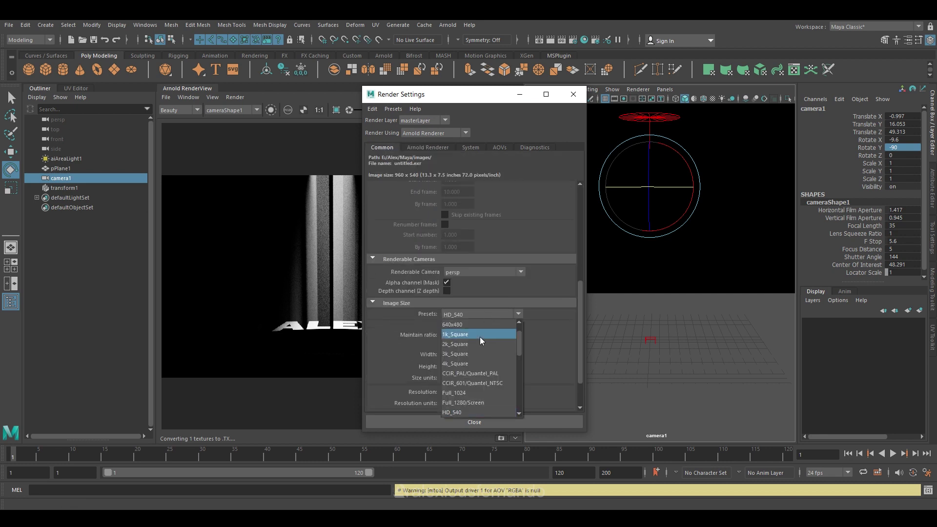
pyautogui.click(479, 336)
pyautogui.click(473, 423)
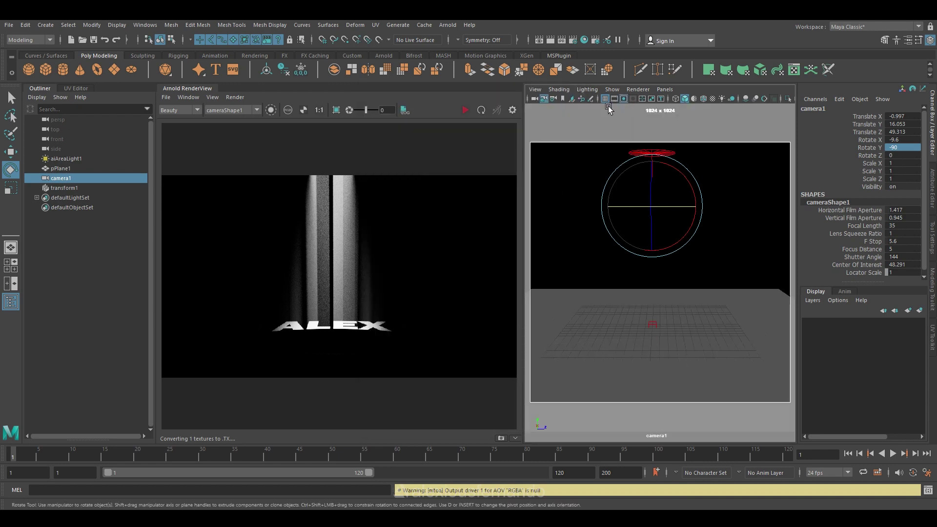
# Step: Refresh the Arnold render at the new image size and dolly camera1 closer to the projected text
pyautogui.click(467, 110)
pyautogui.click(189, 98)
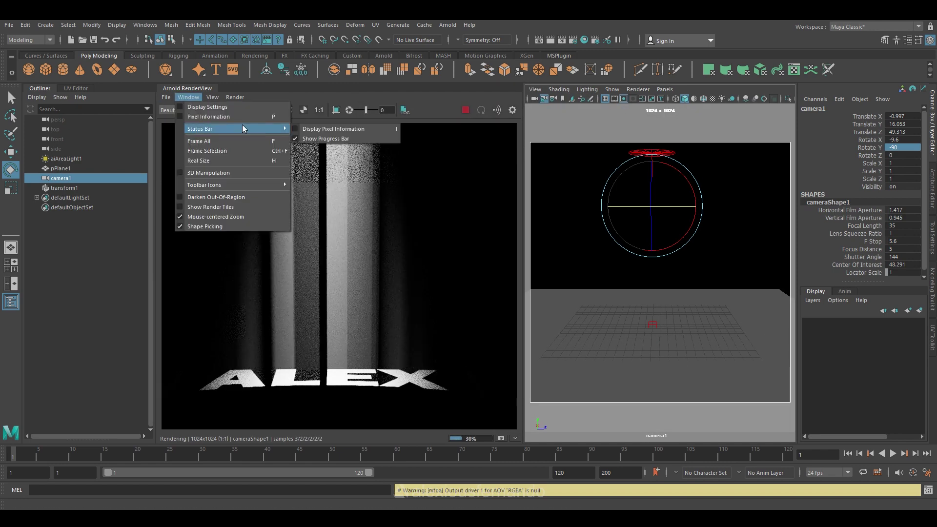
pyautogui.click(234, 141)
pyautogui.click(465, 109)
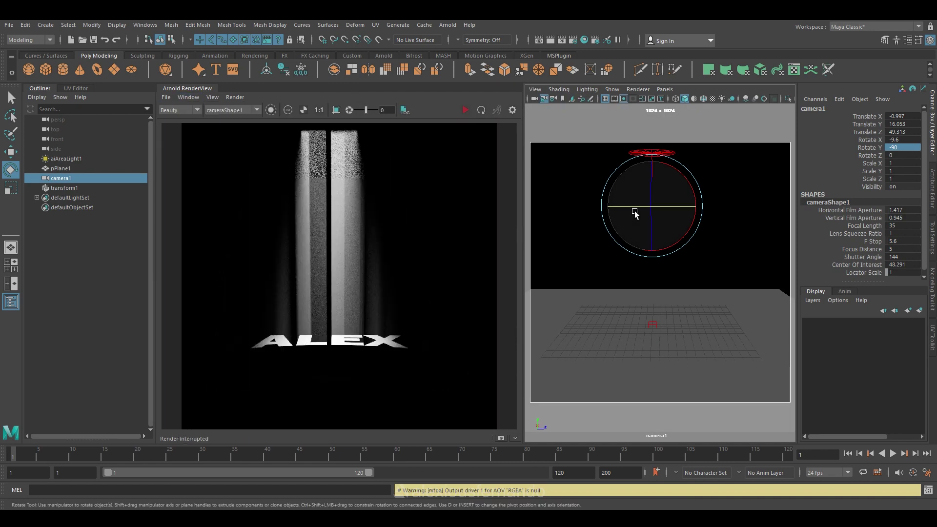
pyautogui.scroll(3, 687, 282)
pyautogui.click(466, 110)
pyautogui.scroll(1, 723, 309)
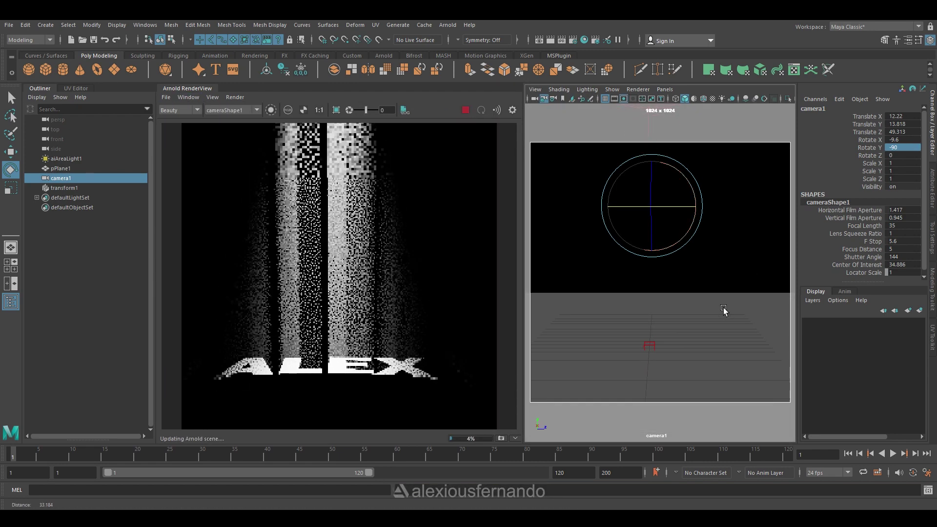
# Step: Try setting camera1's Translate X and Translate Y to 0, undoing each change
pyautogui.click(902, 116)
pyautogui.write('0')
pyautogui.press('Return')
pyautogui.hotkey('ctrl', 'z')
pyautogui.click(897, 124)
pyautogui.write('0')
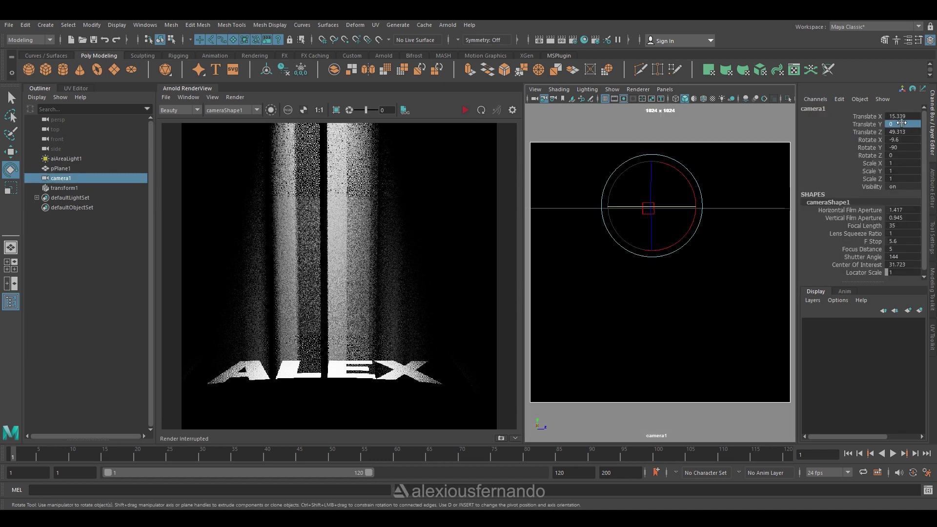
pyautogui.hotkey('ctrl', 'z')
# Step: Shift camera1 sideways to Translate Z 48.393 to centre the projected text, and dolly slightly closer
pyautogui.click(869, 132)
pyautogui.moveTo(708, 211); pyautogui.dragTo(699, 214)
pyautogui.scroll(2, 717, 282)
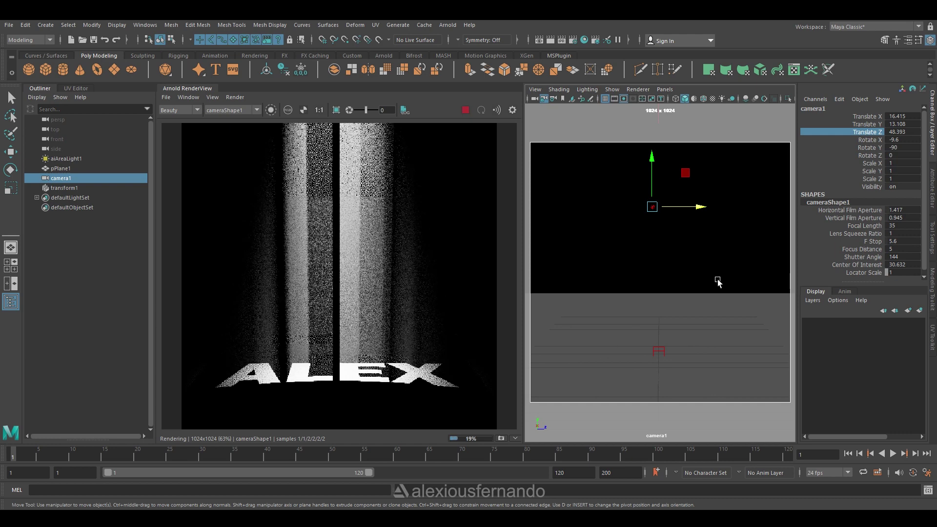
pyautogui.scroll(-1, 663, 272)
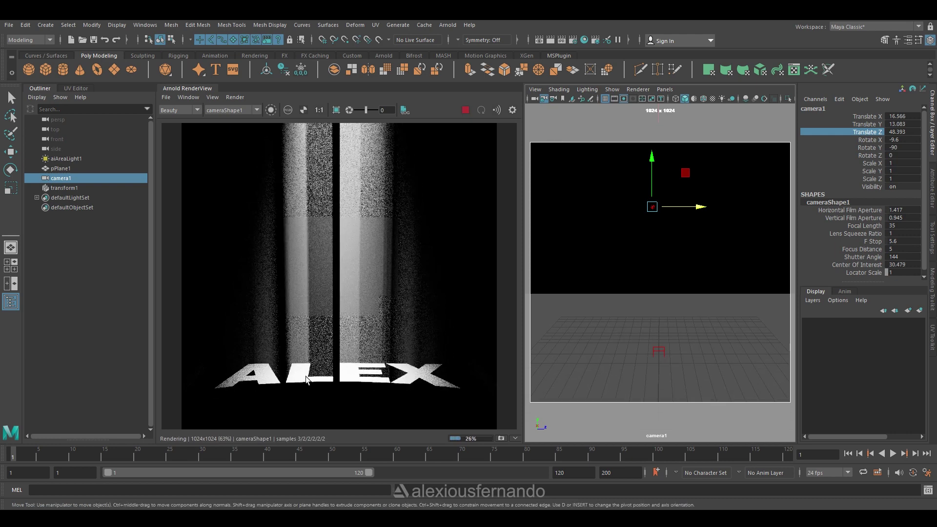
pyautogui.press('Escape')
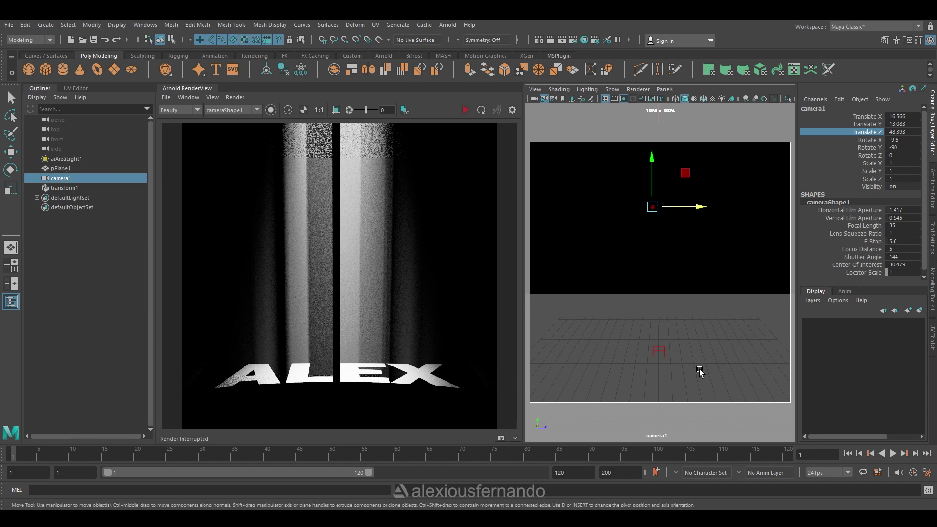
# Step: Enable Invert in the Effects of the light blocker's ALEX file texture and render the view to check the projection
pyautogui.click(662, 352)
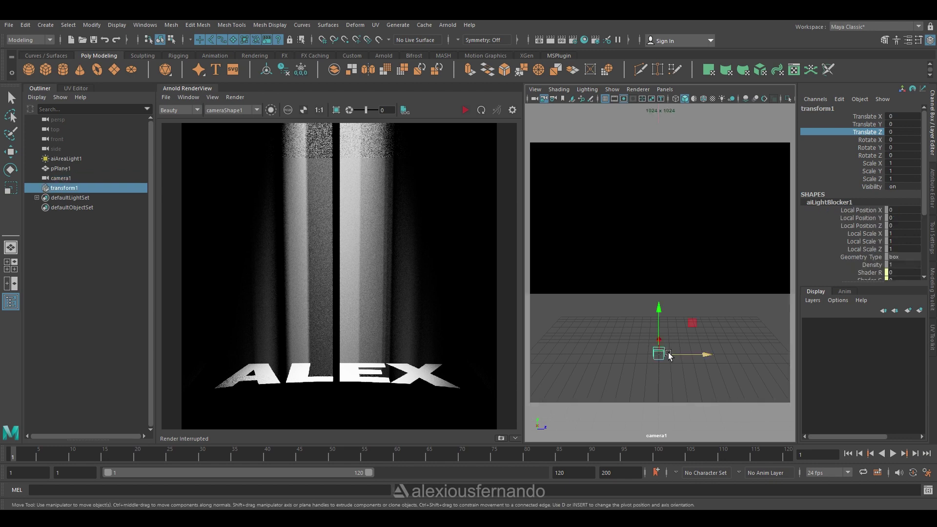
pyautogui.click(932, 198)
pyautogui.press('e')
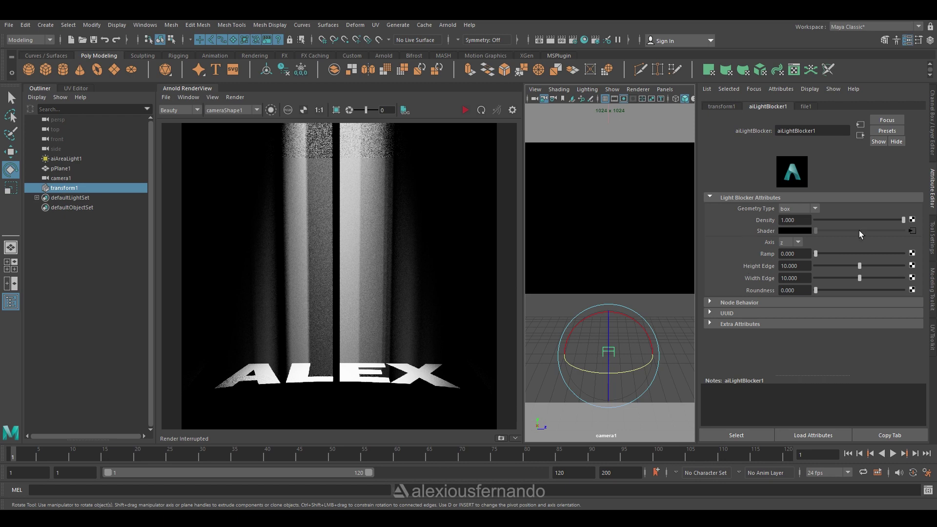
pyautogui.click(911, 231)
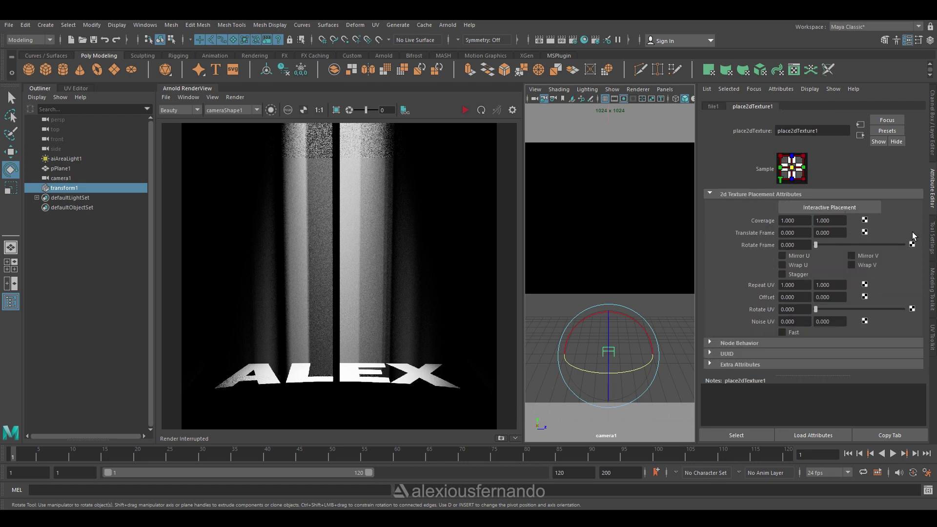
pyautogui.click(715, 103)
pyautogui.scroll(-5, 725, 262)
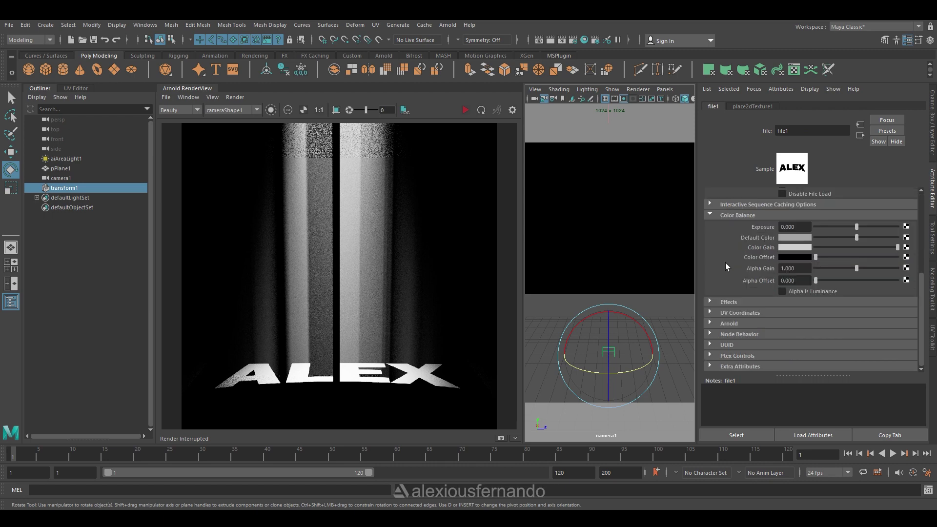
pyautogui.scroll(2, 729, 256)
pyautogui.scroll(-3, 729, 256)
pyautogui.click(726, 300)
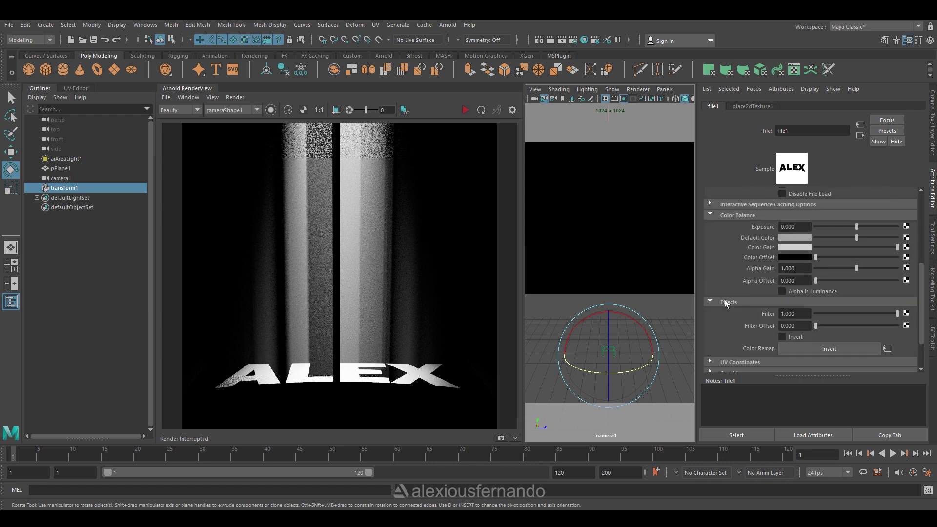
pyautogui.click(782, 336)
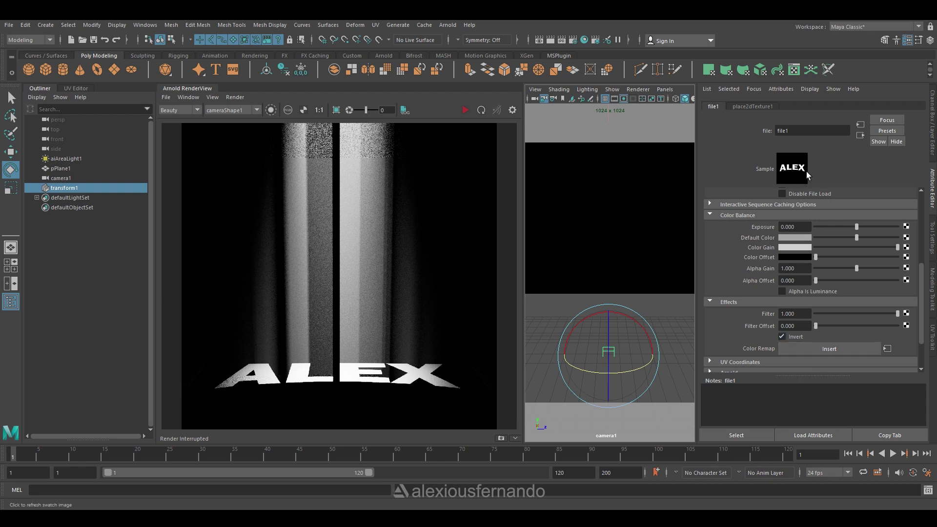
pyautogui.click(466, 110)
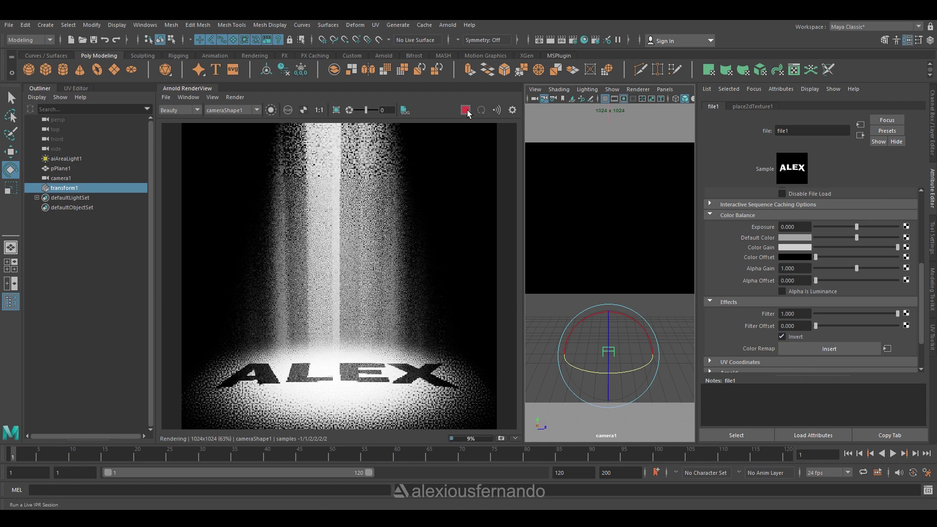
pyautogui.click(467, 110)
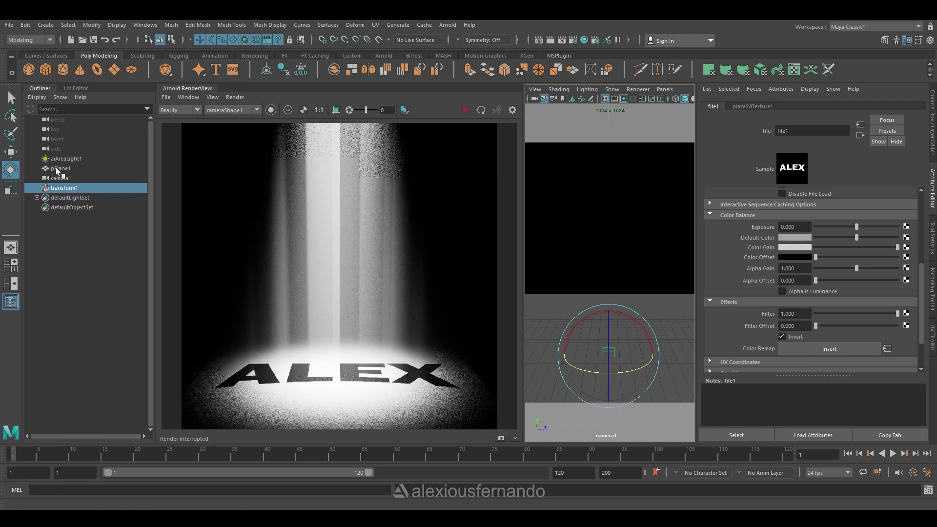
# Step: Set the disk area light's Spread to 0.08
pyautogui.click(62, 159)
pyautogui.doubleClick(804, 293)
pyautogui.write('.08')
pyautogui.press('Return')
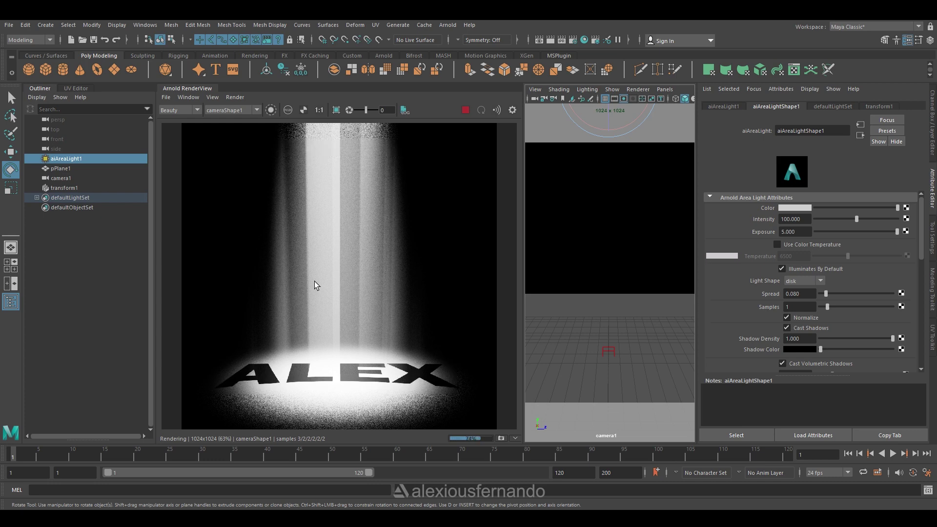
# Step: Open the Arnold atmosphere volume's attributes from the render settings and try a pale teal Color with hue 195.07 and saturation 0.451
pyautogui.click(573, 41)
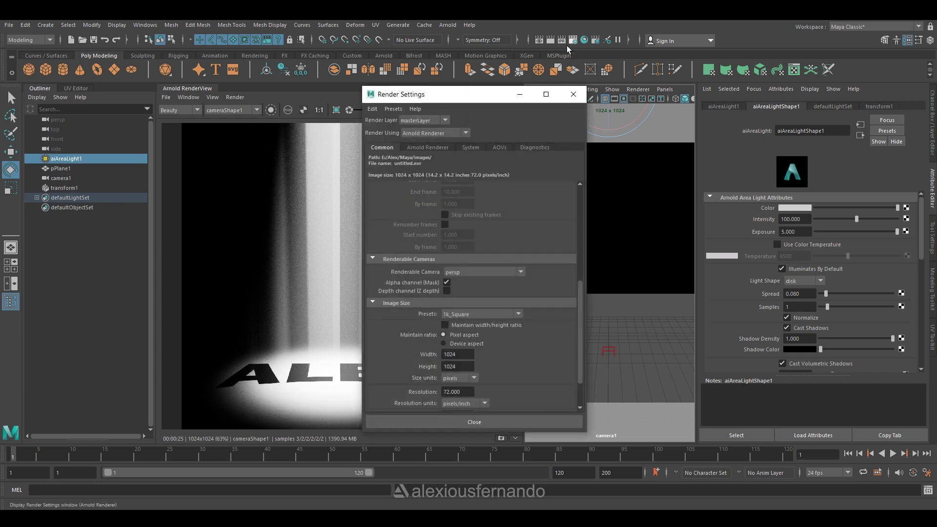
pyautogui.click(438, 148)
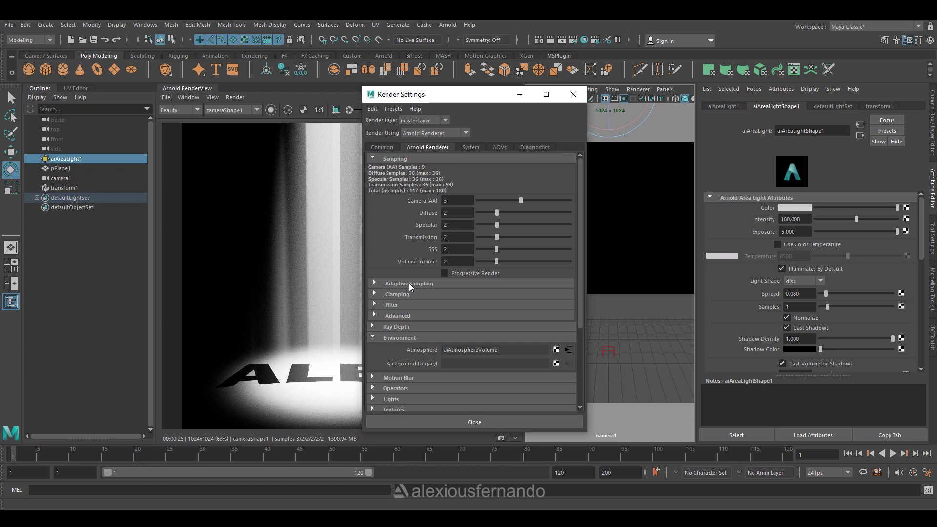
pyautogui.click(568, 350)
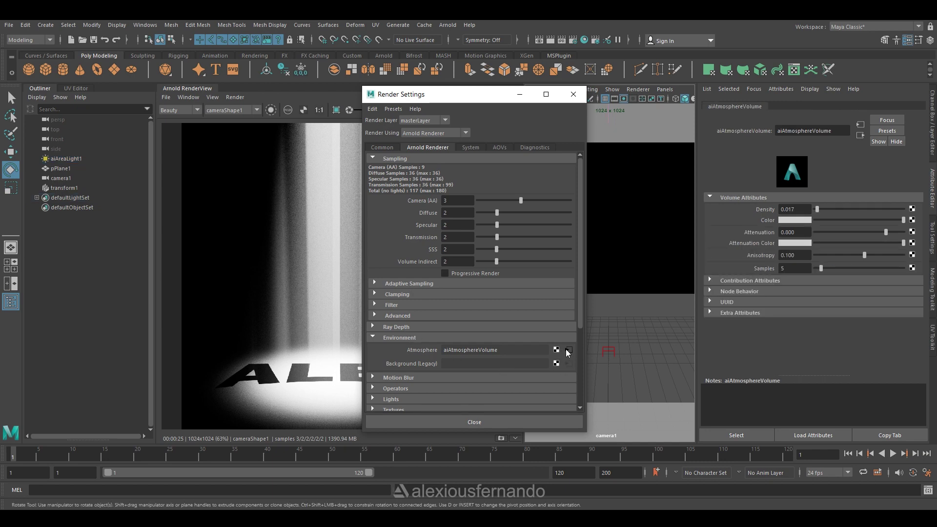
pyautogui.click(573, 94)
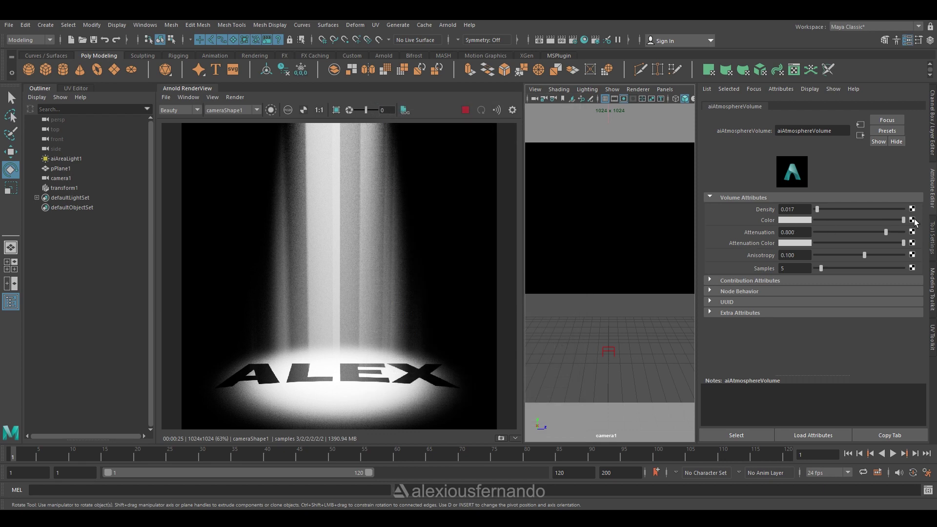
pyautogui.click(789, 221)
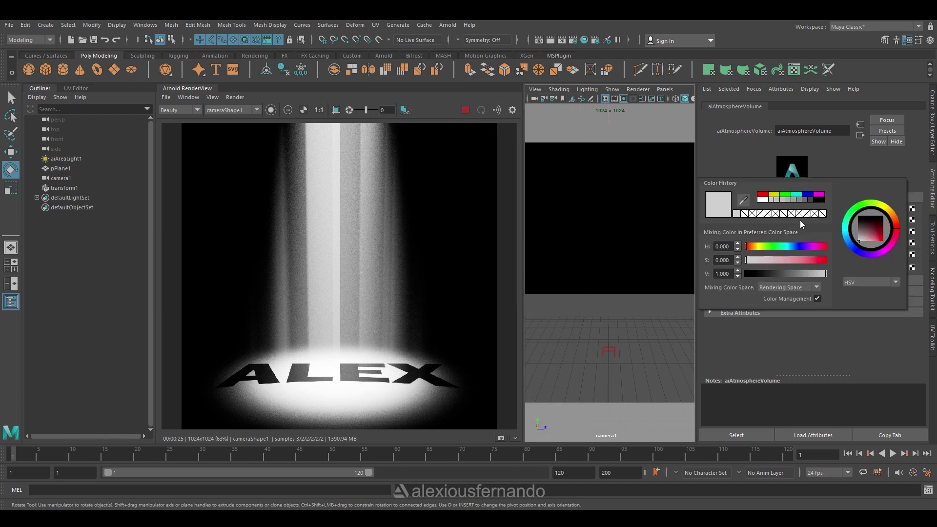
pyautogui.click(846, 239)
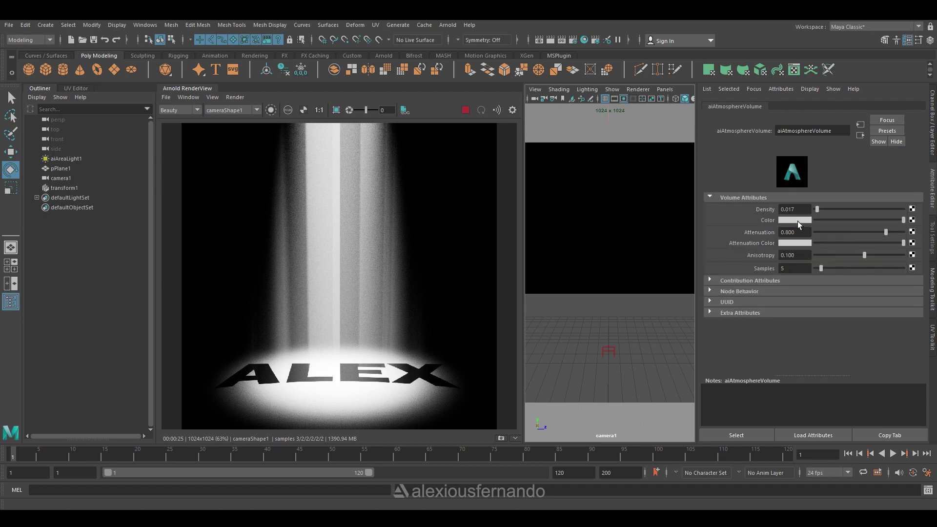
pyautogui.click(797, 221)
pyautogui.click(868, 241)
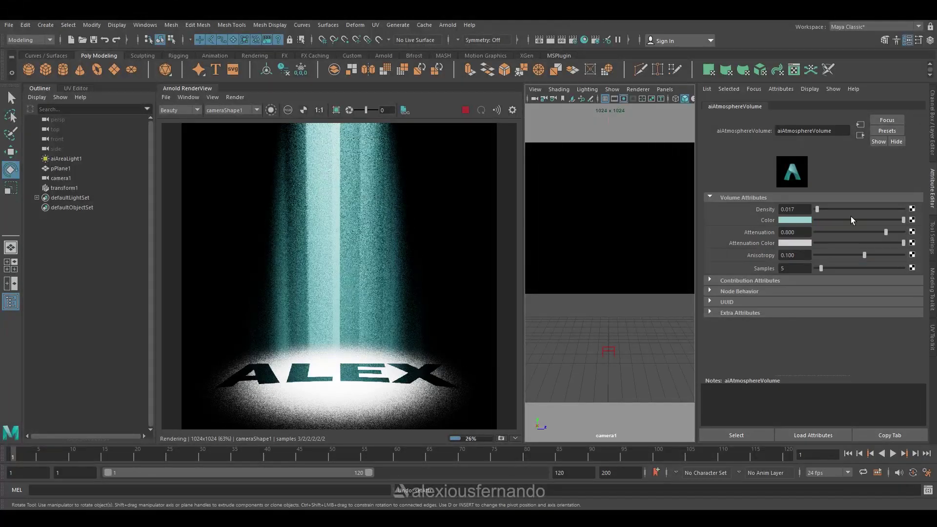
# Step: Reset the atmosphere volume's Color to white and re-render the view
pyautogui.hotkey('ctrl', 'z')
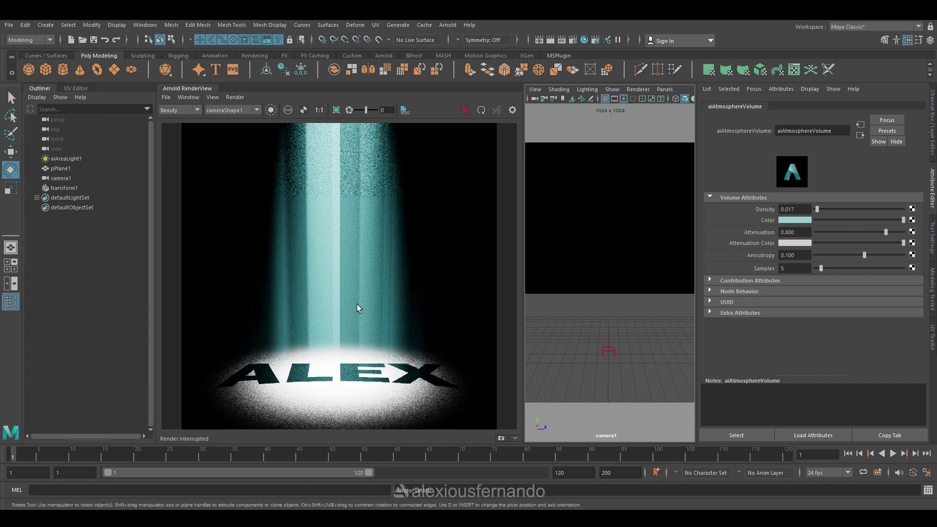
pyautogui.click(803, 221)
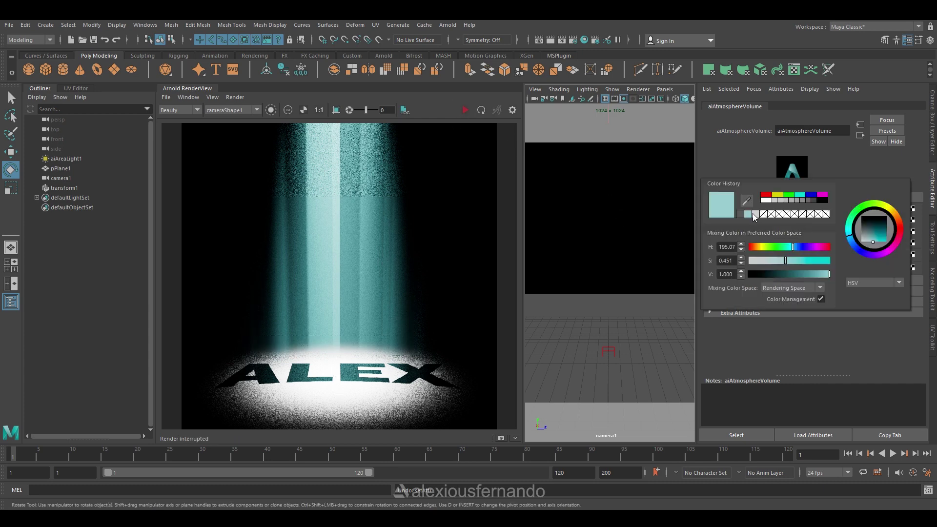
pyautogui.click(766, 200)
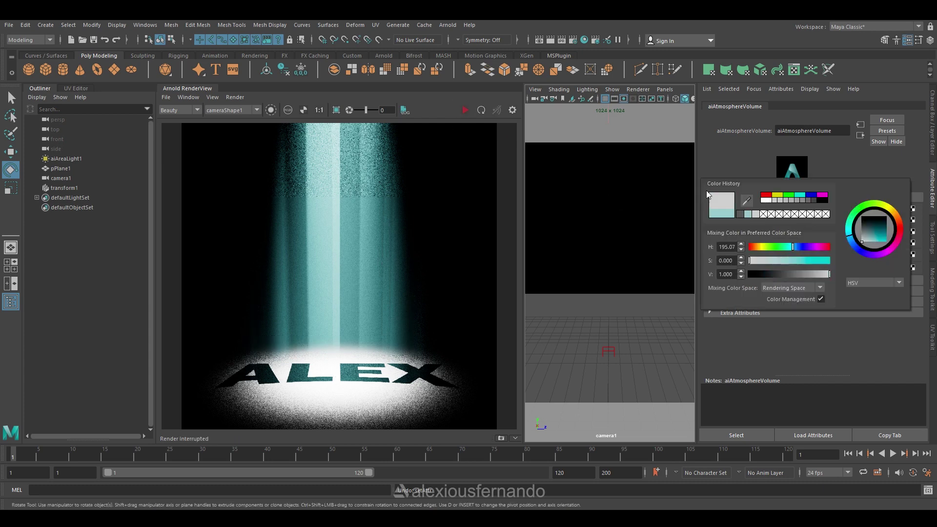
pyautogui.click(464, 110)
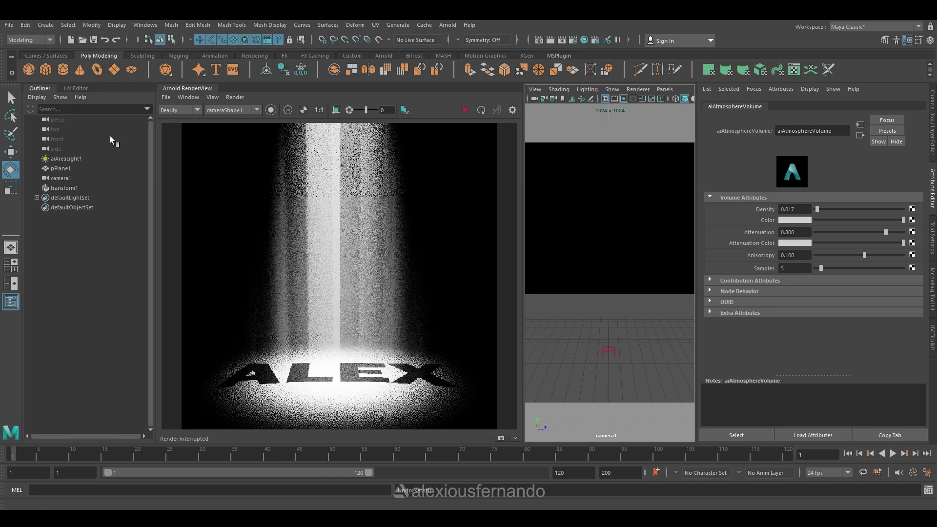
# Step: Set the disk area light's Color to the pale teal stored in the colour history and re-render
pyautogui.click(72, 161)
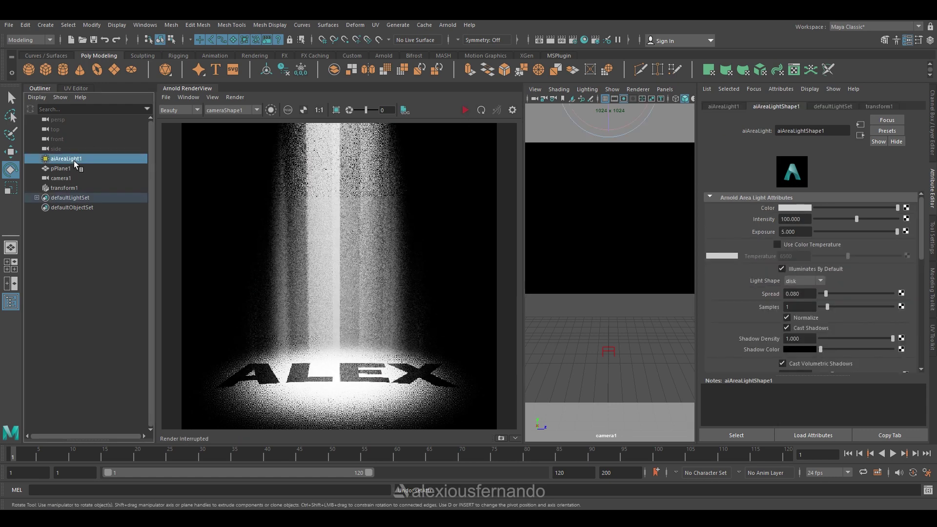
pyautogui.click(791, 207)
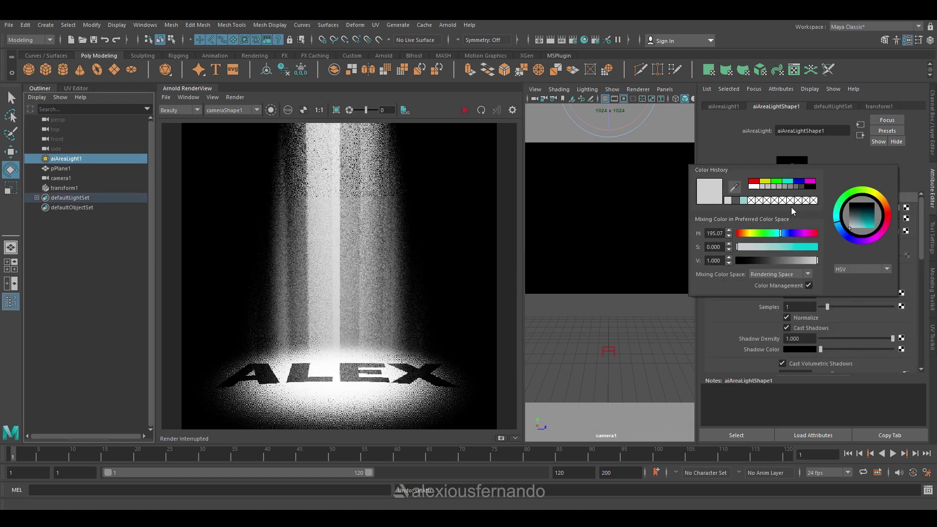
pyautogui.click(742, 200)
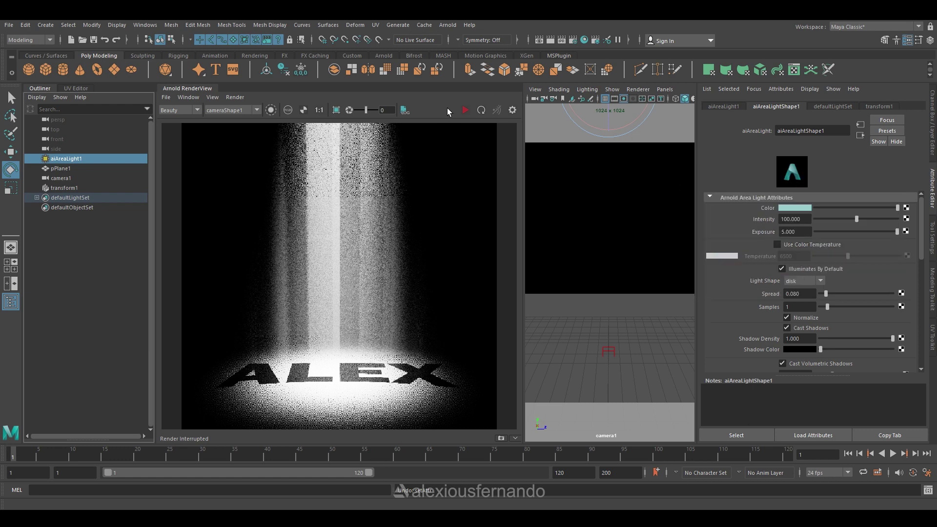
pyautogui.click(464, 110)
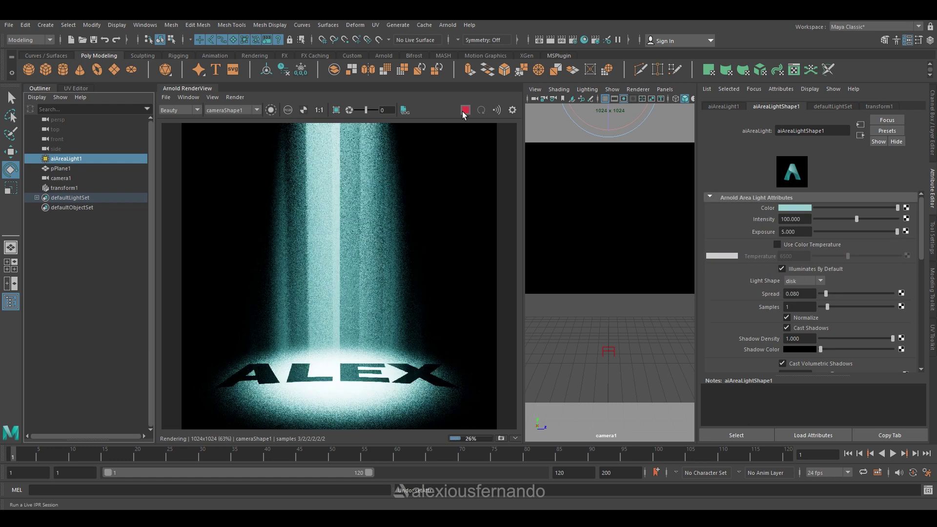
# Step: Stop the render and open the Arnold atmosphere volume's attributes from the render settings
pyautogui.click(464, 110)
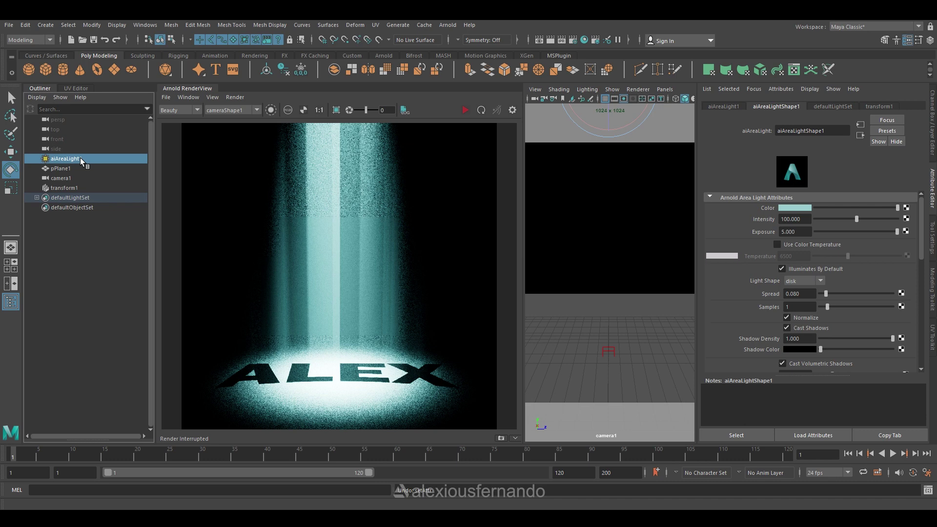
pyautogui.click(575, 42)
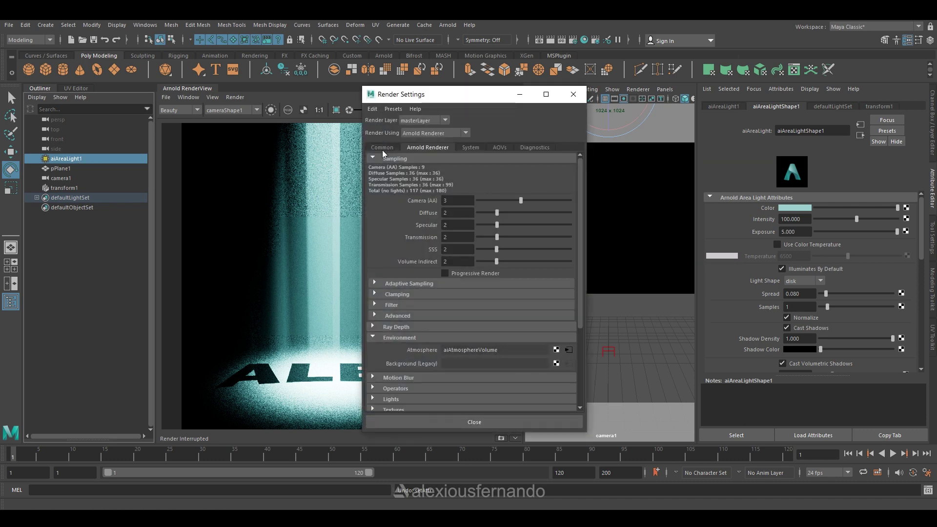
pyautogui.click(569, 350)
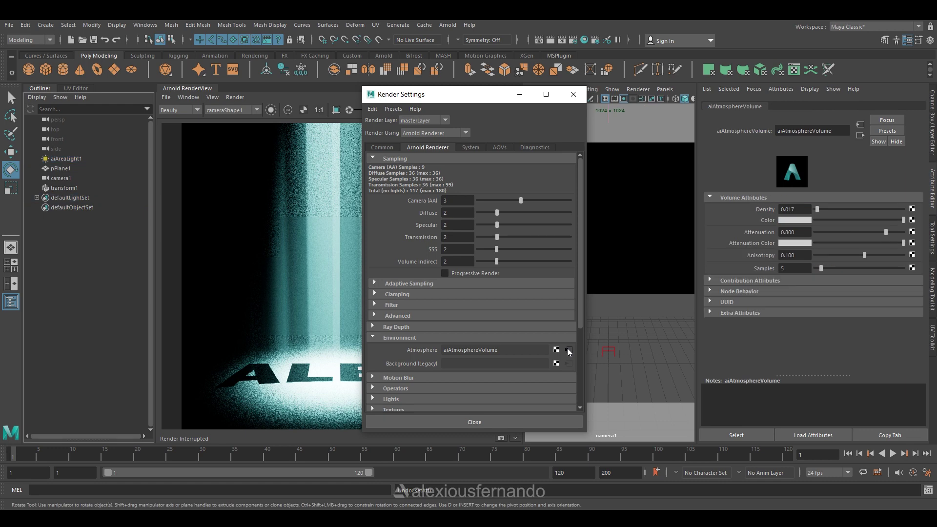
pyautogui.click(574, 94)
# Step: Connect an aiNoise texture to the atmosphere volume's Color and start the render again
pyautogui.click(911, 220)
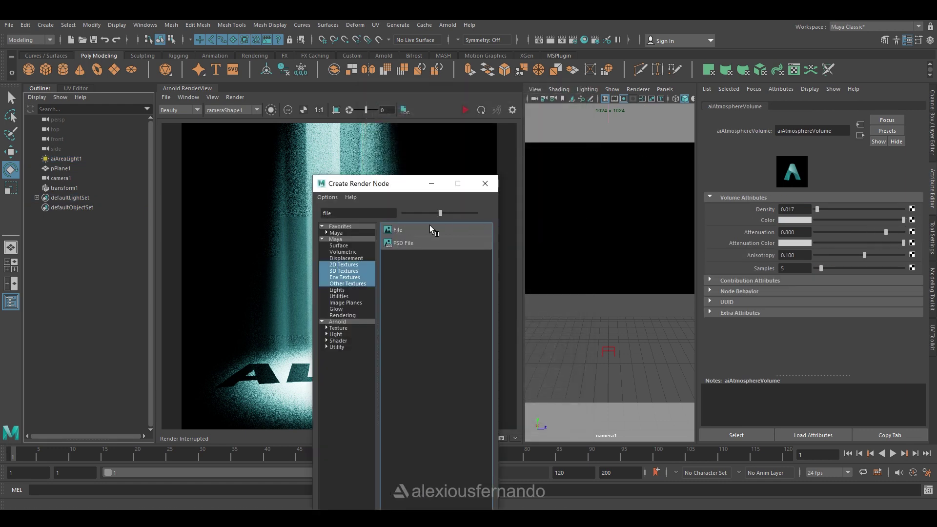
pyautogui.click(348, 322)
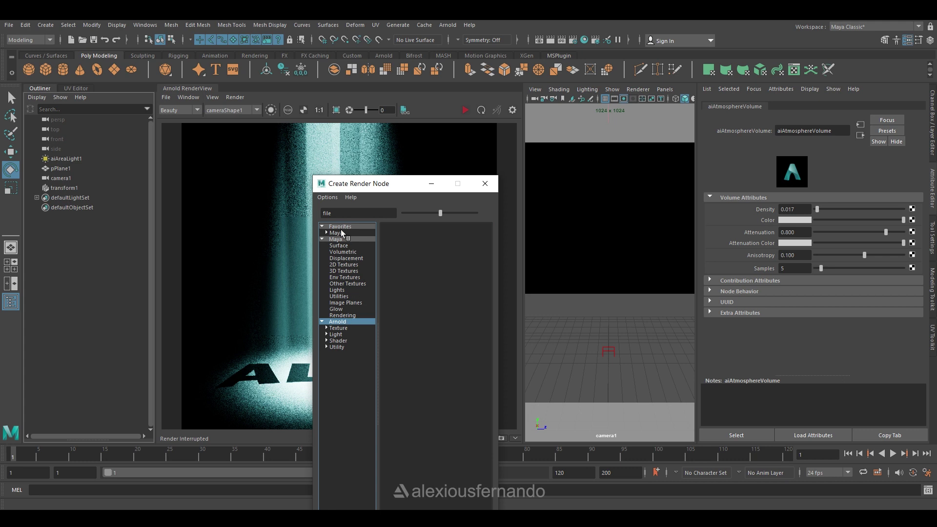
pyautogui.doubleClick(349, 213)
pyautogui.write('ai')
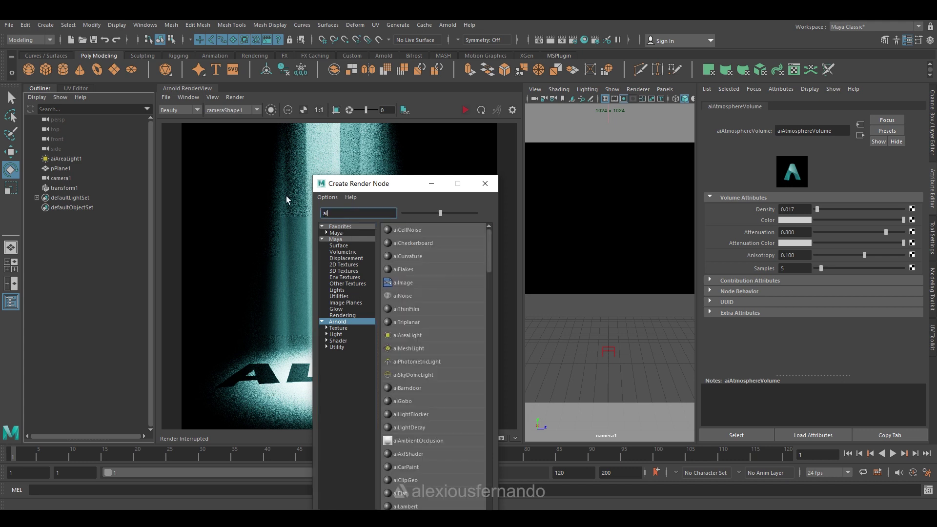
pyautogui.write('noi')
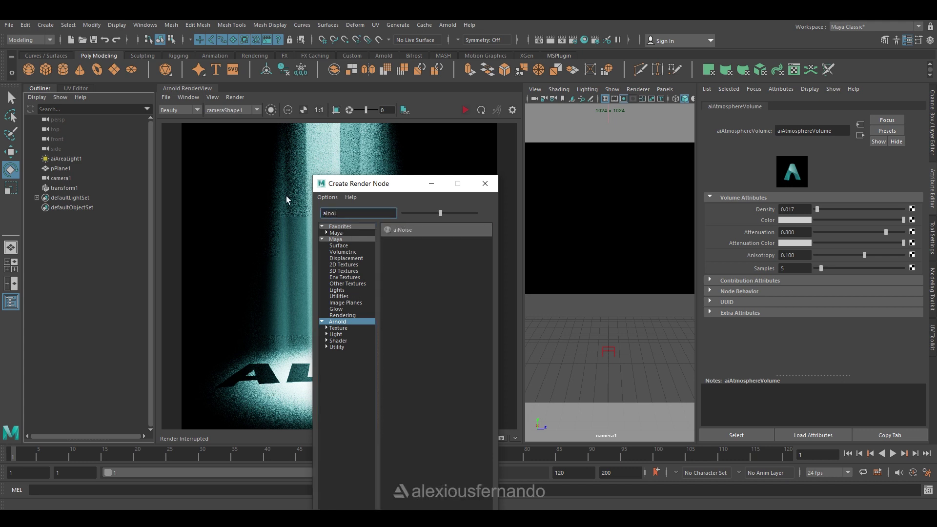
pyautogui.click(398, 229)
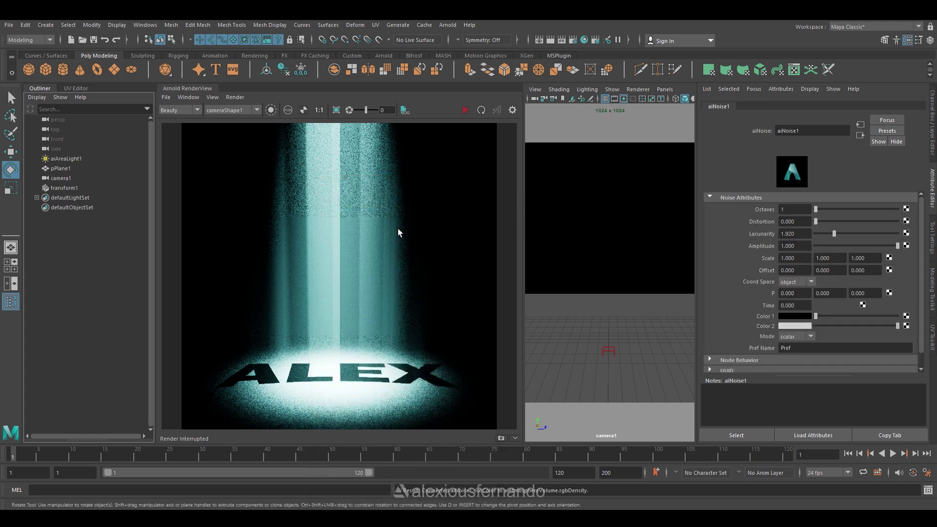
pyautogui.click(464, 110)
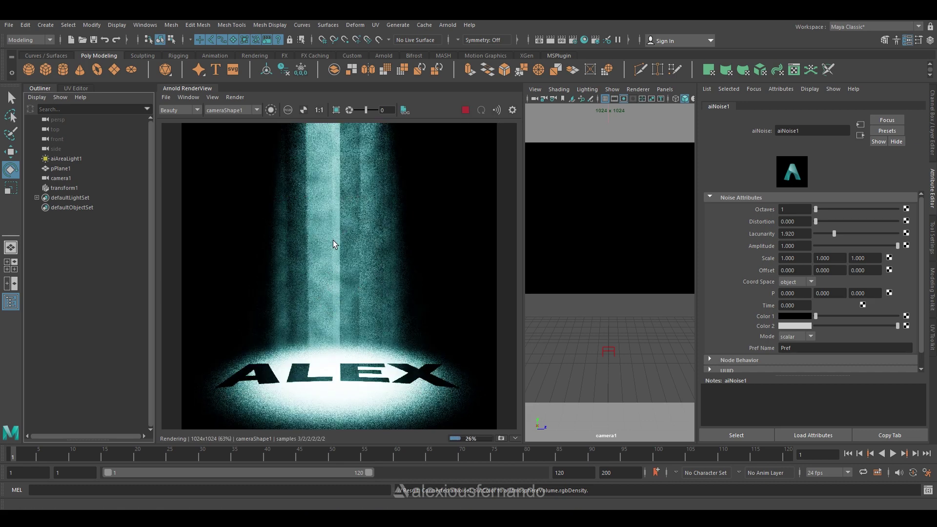
# Step: Set the noise texture's Octaves to 5 and its Distortion to 1
pyautogui.click(799, 206)
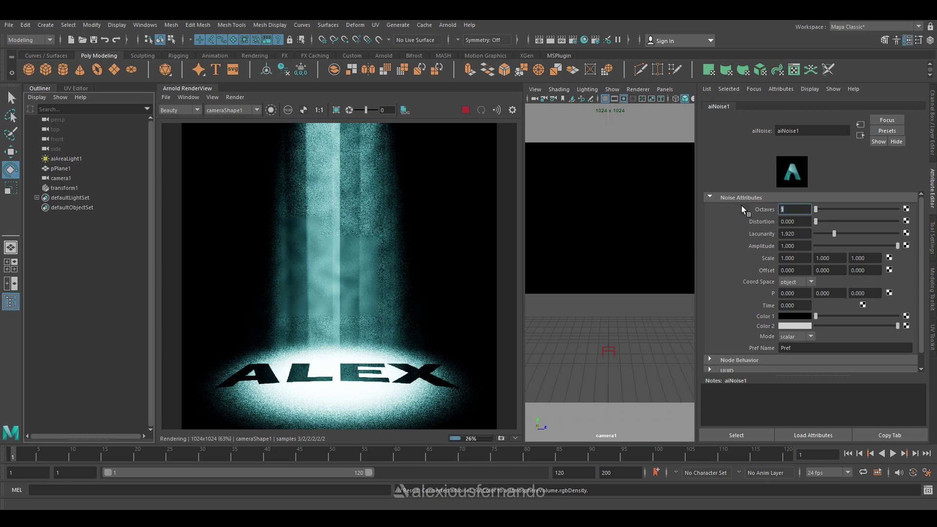
pyautogui.write('5')
pyautogui.press('Tab')
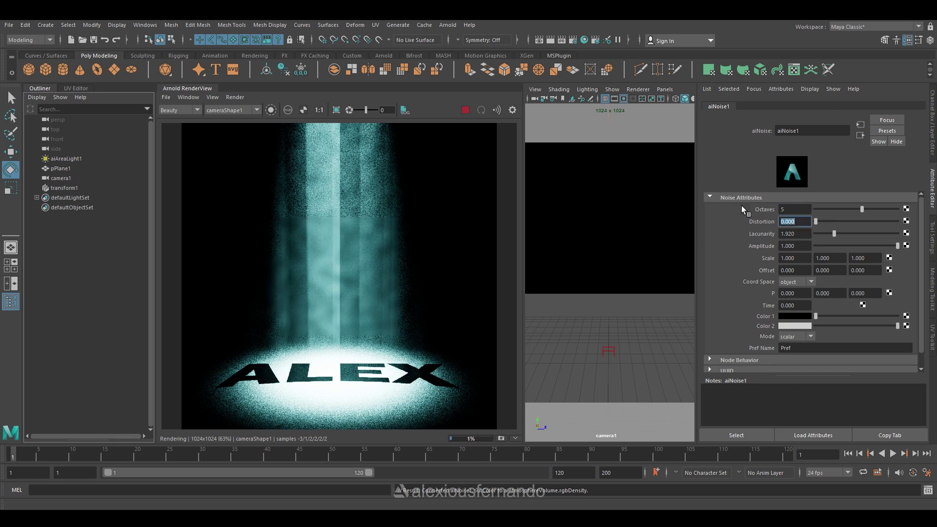
pyautogui.write('1')
pyautogui.press('Tab')
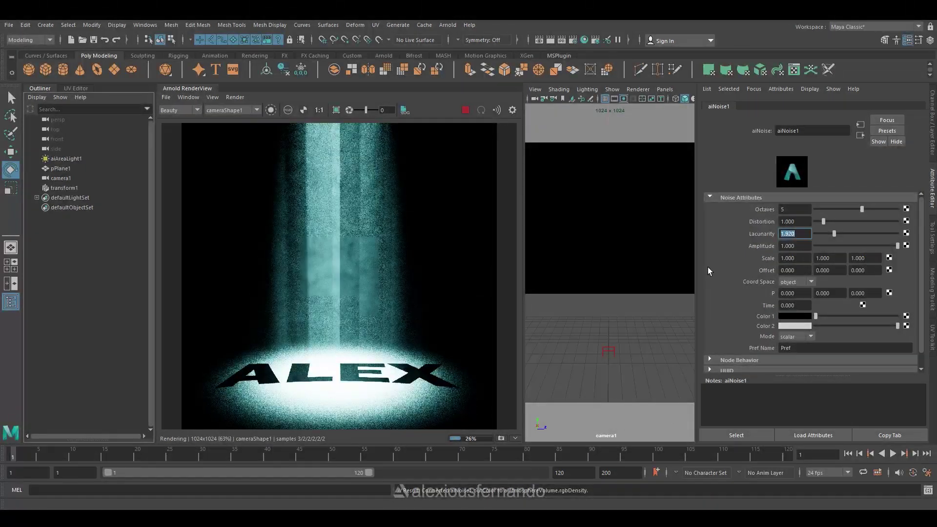
# Step: Set the noise texture's Octaves to 1 and its Scale to 5 on all three axes
pyautogui.moveTo(794, 209); pyautogui.dragTo(744, 208)
pyautogui.write('1')
pyautogui.press('Tab')
pyautogui.moveTo(800, 258); pyautogui.dragTo(747, 250)
pyautogui.write('5')
pyautogui.press('Tab')
pyautogui.write('5')
pyautogui.press('Tab')
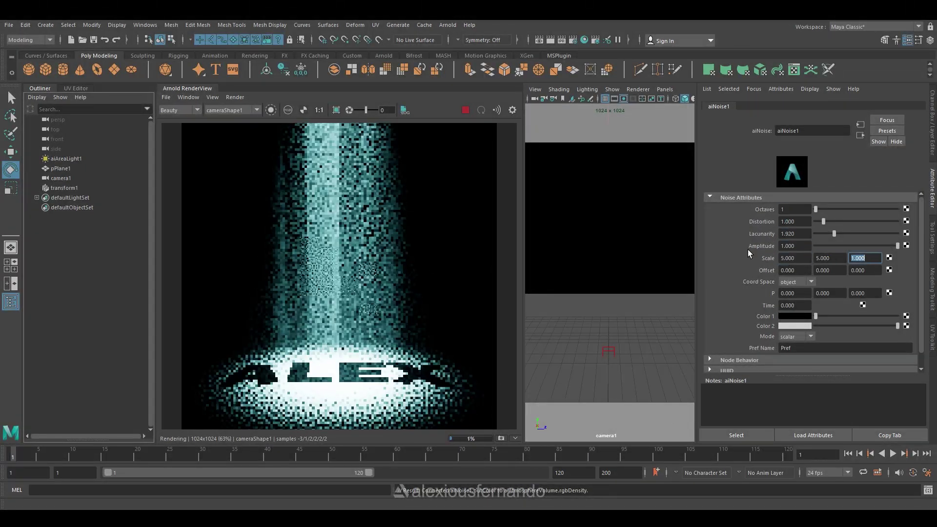
pyautogui.write('5')
# Step: Set the noise texture's Scale to 2 on all three axes
pyautogui.press('Tab')
pyautogui.moveTo(805, 259); pyautogui.dragTo(743, 255)
pyautogui.write('2')
pyautogui.press('Tab')
# Step: Set the noise texture's Octaves to 2, keep its Distortion at 1, and stop the render
pyautogui.write('2')
pyautogui.press('Tab')
pyautogui.write('2')
pyautogui.press('Tab')
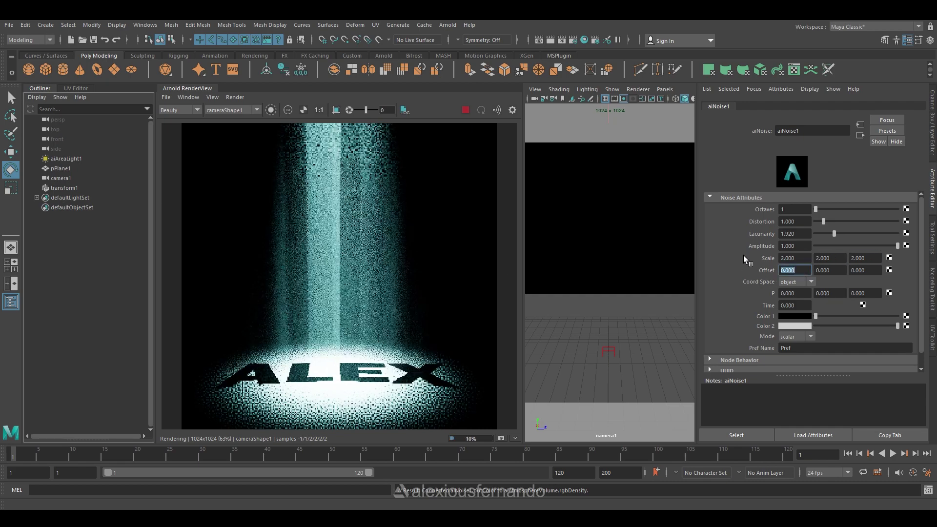
pyautogui.click(850, 209)
pyautogui.click(793, 209)
pyautogui.write('2')
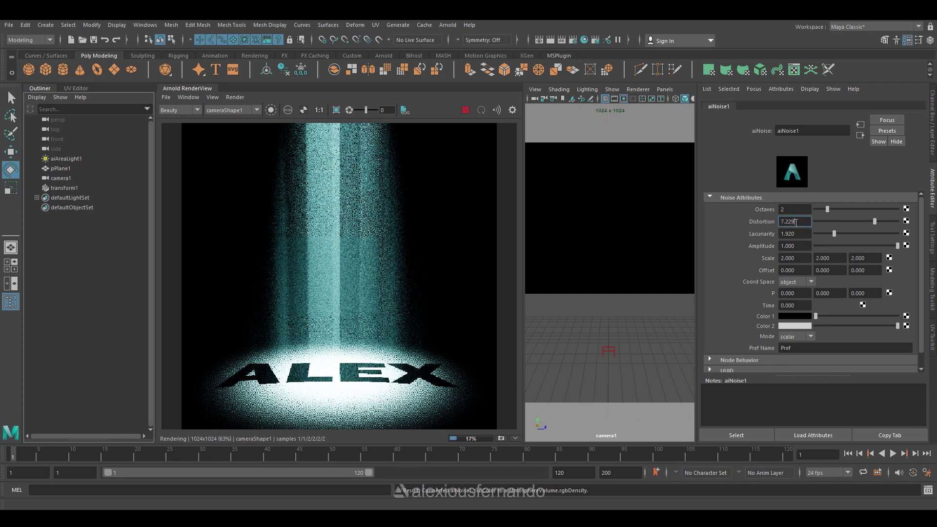
pyautogui.press('Tab')
pyautogui.press('Tab')
pyautogui.moveTo(800, 258); pyautogui.dragTo(771, 257)
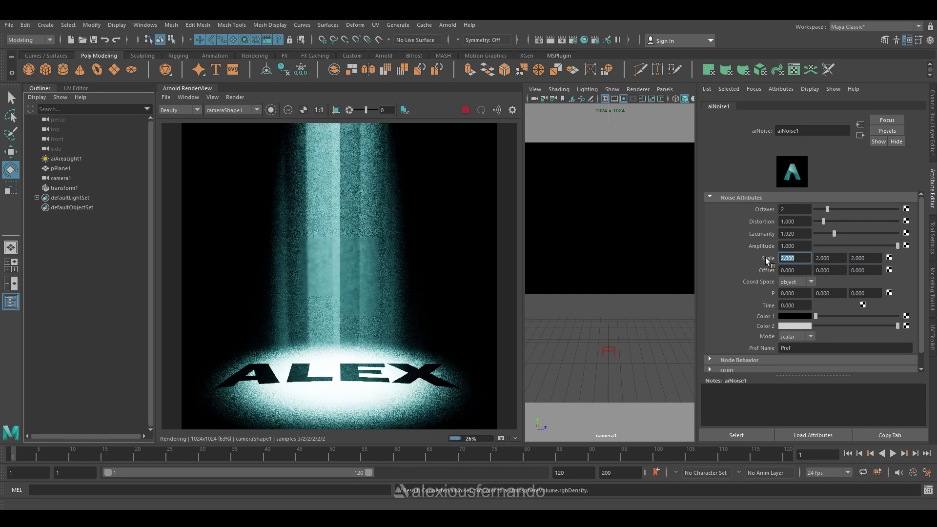
pyautogui.click(460, 114)
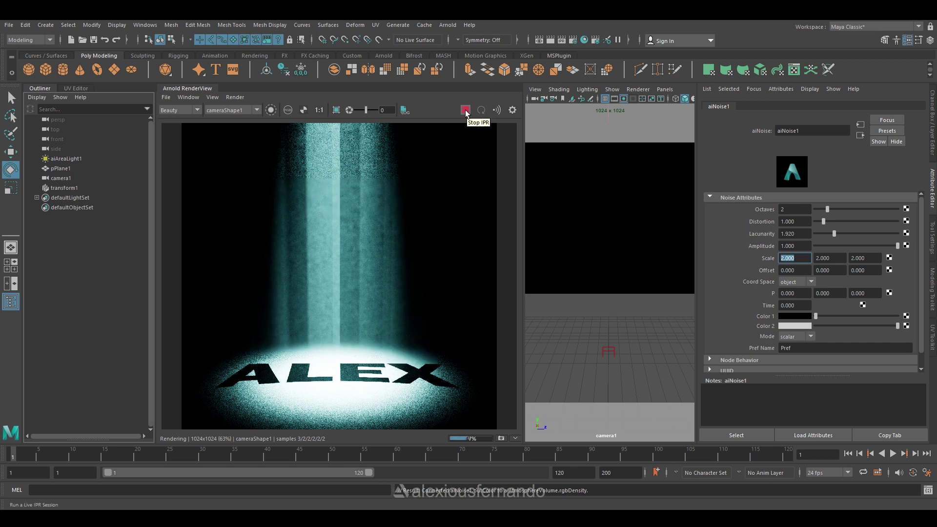
# Step: Select the light blocker and open the attributes of the file texture connected to its Shader
pyautogui.click(612, 349)
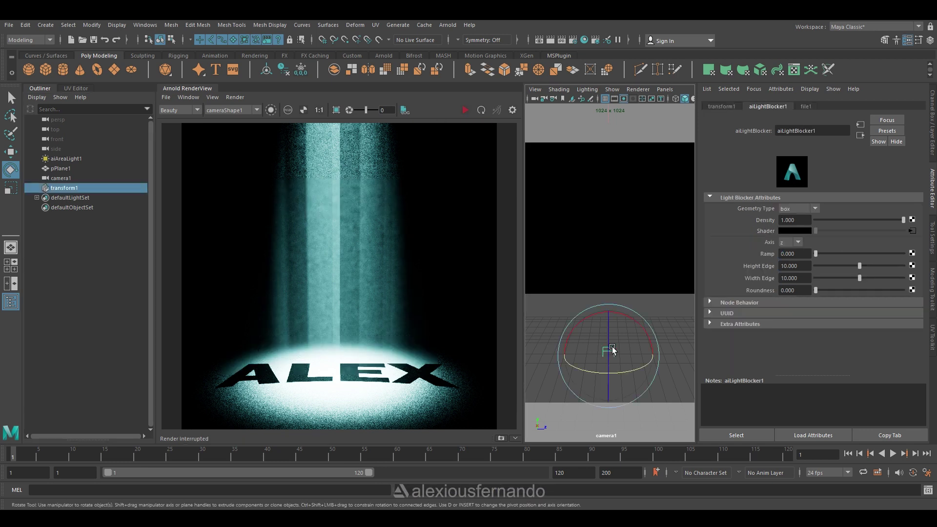
pyautogui.click(912, 231)
pyautogui.scroll(4, 774, 261)
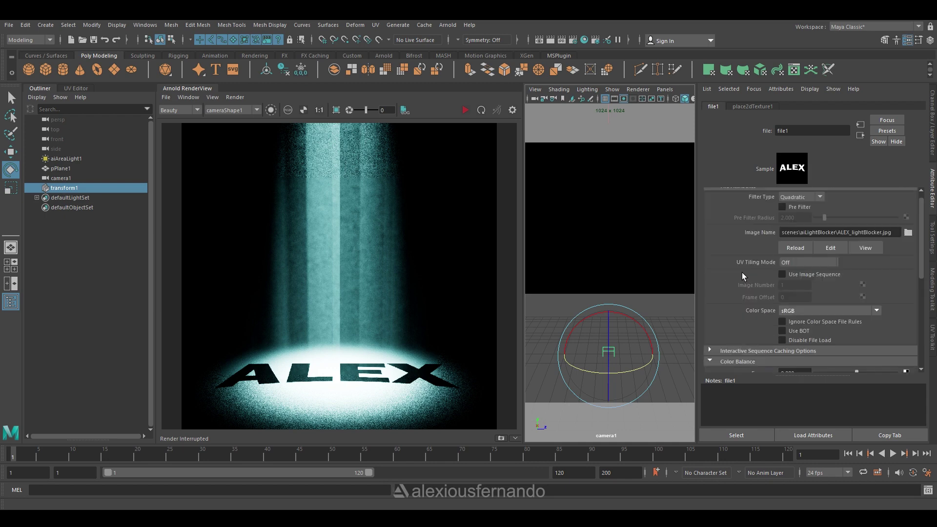
# Step: Replace the file texture's image with batman_lightBlocker.jpg from the ref folder and render the view again
pyautogui.click(906, 240)
pyautogui.doubleClick(306, 191)
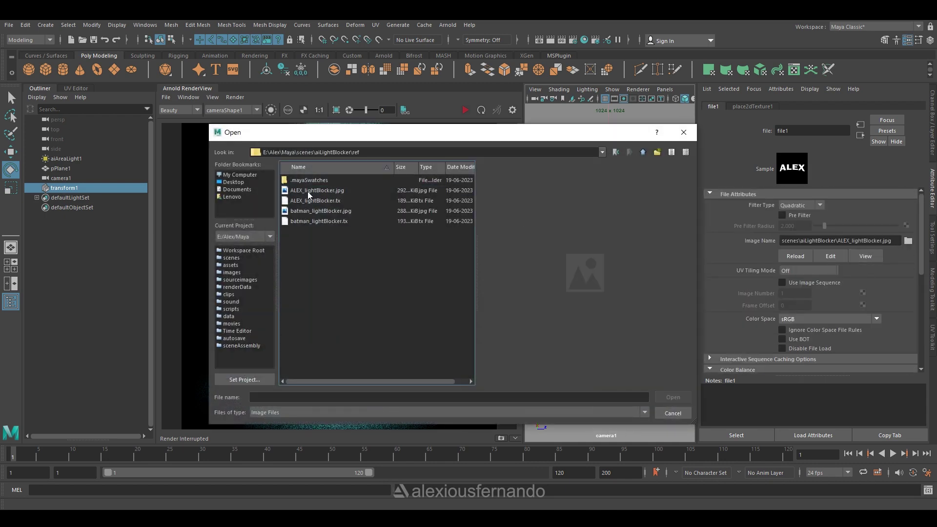
pyautogui.click(325, 211)
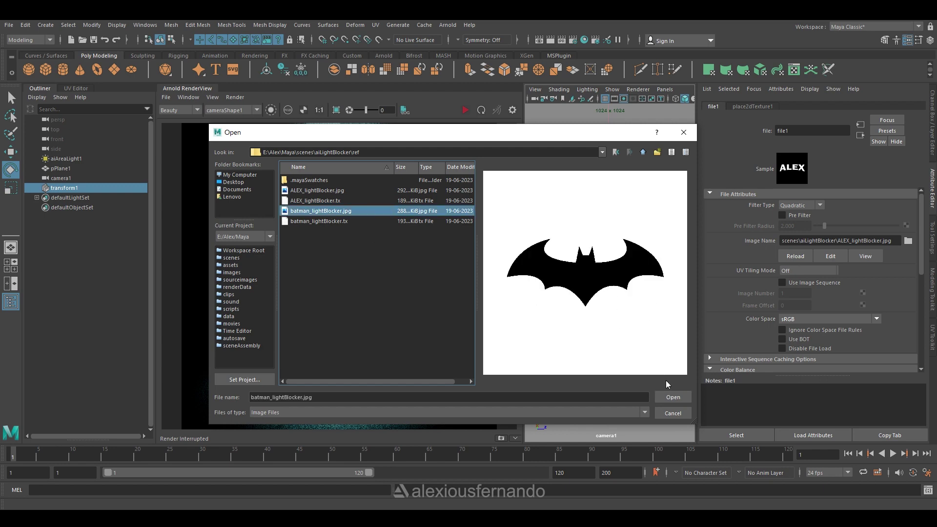
pyautogui.click(673, 397)
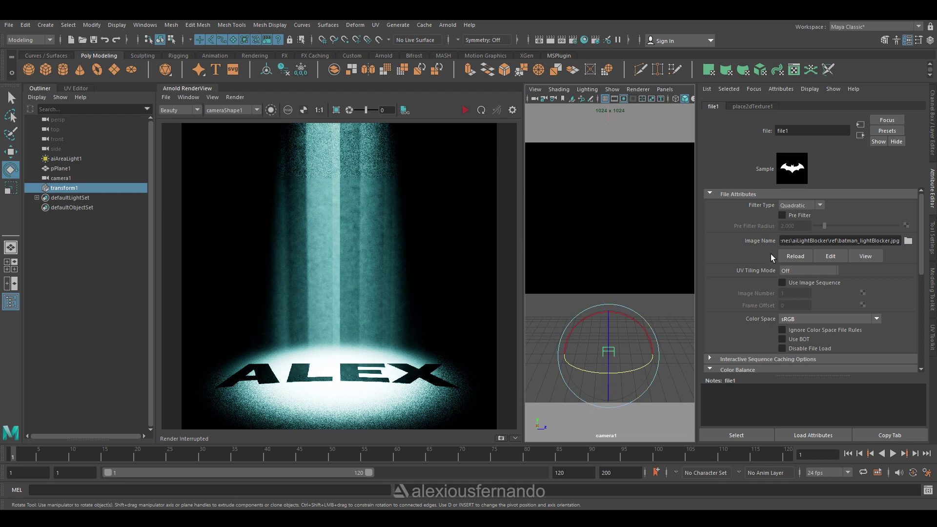
pyautogui.scroll(-3, 774, 258)
pyautogui.click(465, 111)
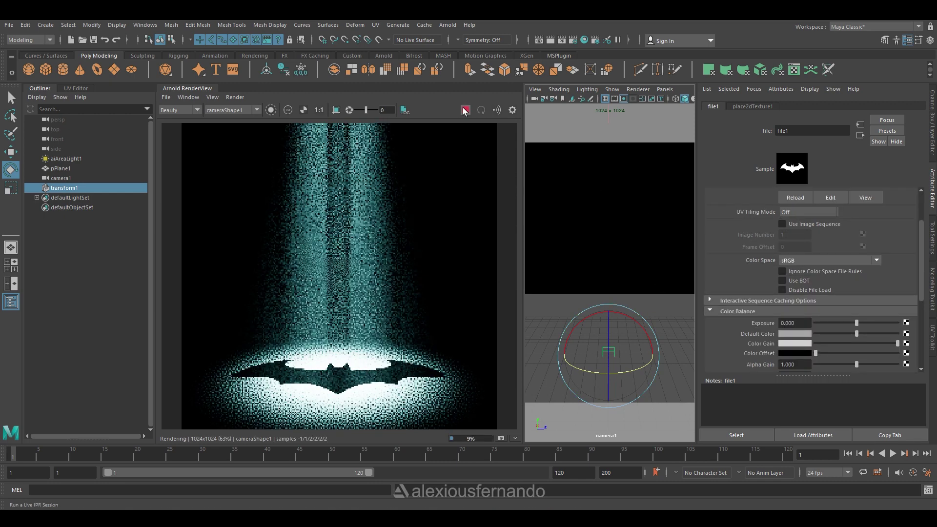